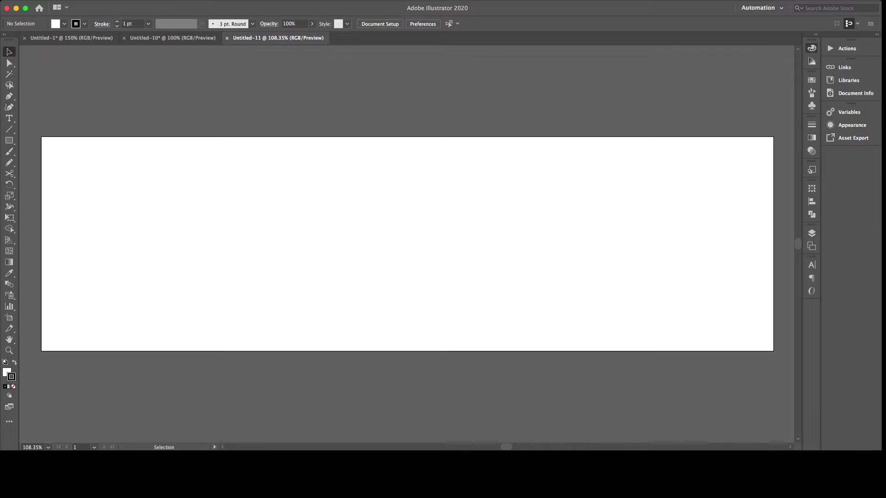
Step: Draw a tall red, outline-free rectangle left of centre, stretched to the banner's full height
key("m")
left_click_drag(154, 137, 211, 349)
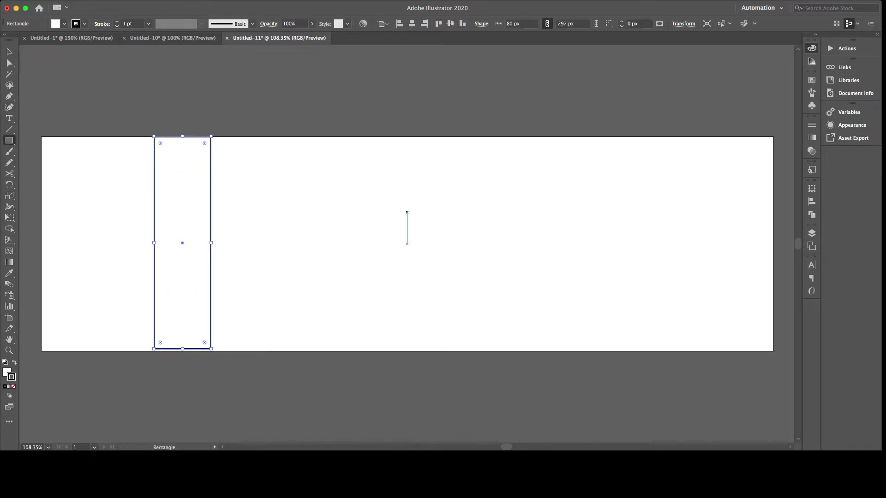
key("slash")
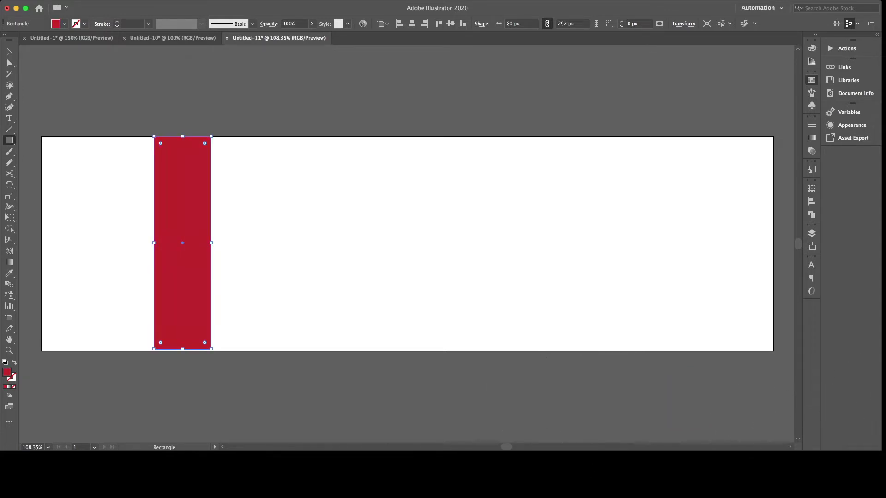
key("v")
left_click_drag(208, 273, 207, 274)
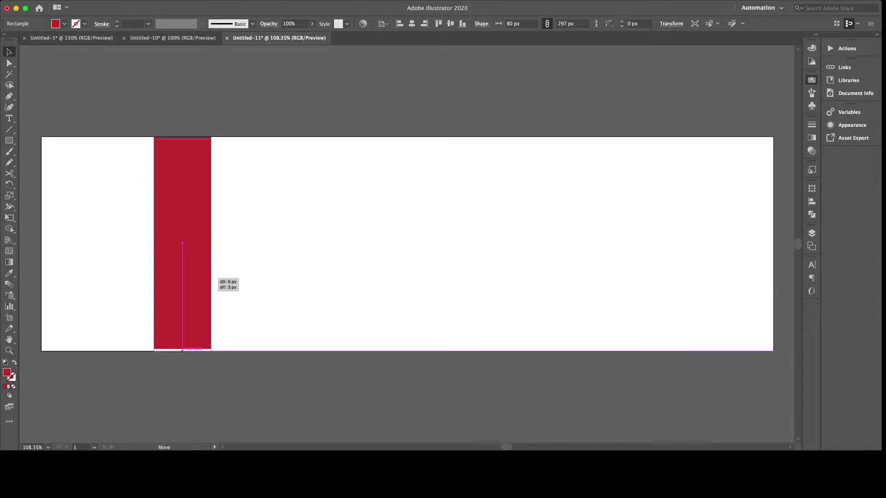
scroll(410, 242, "left", 2)
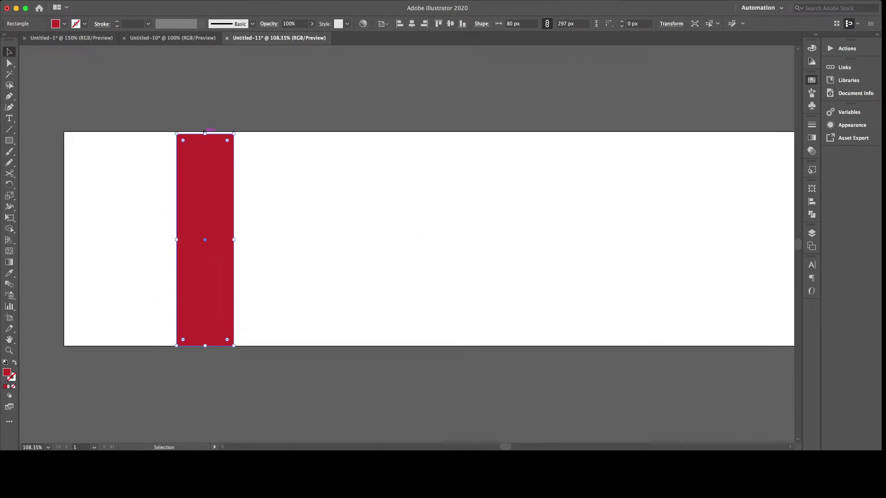
left_click_drag(205, 133, 205, 131)
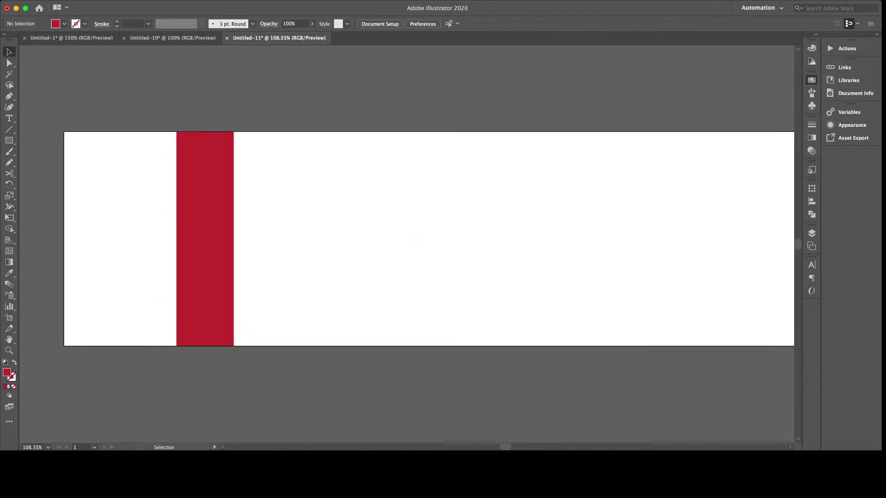
Step: Slant the red bar into a diagonal stripe by sliding its bottom edge right
key("a")
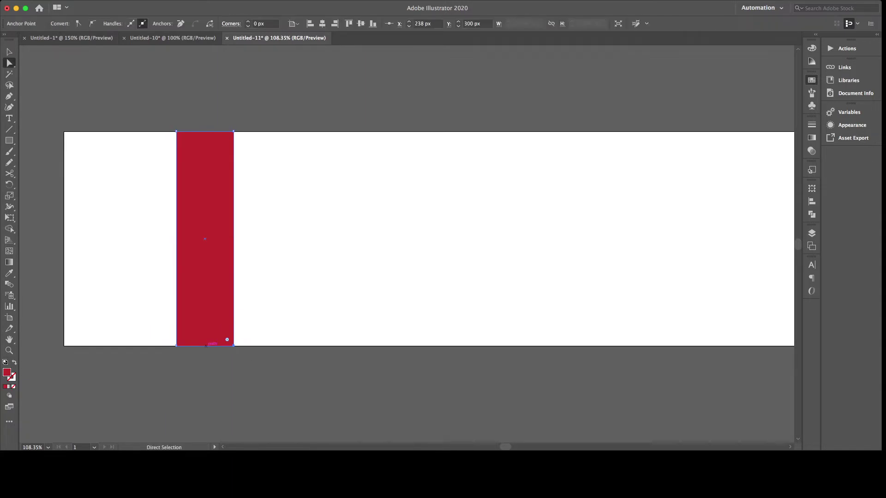
left_click_drag(231, 345, 280, 346)
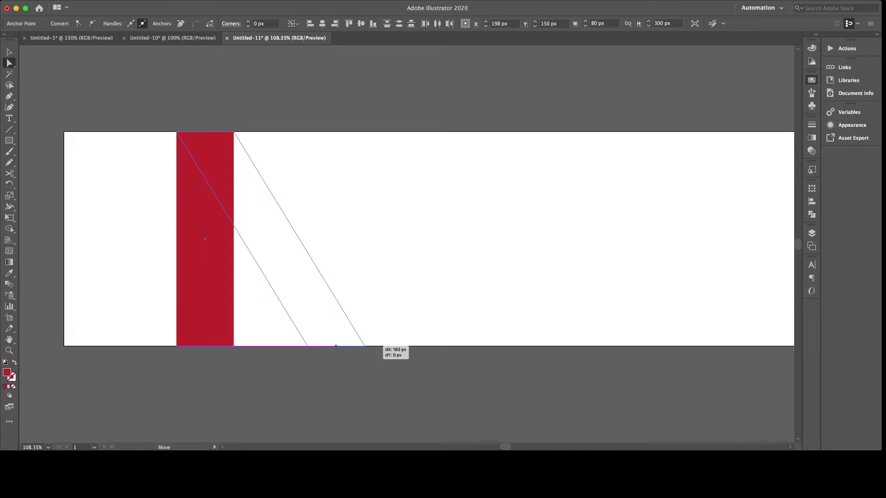
left_click_drag(280, 346, 366, 345)
key("ctrl+shift+a")
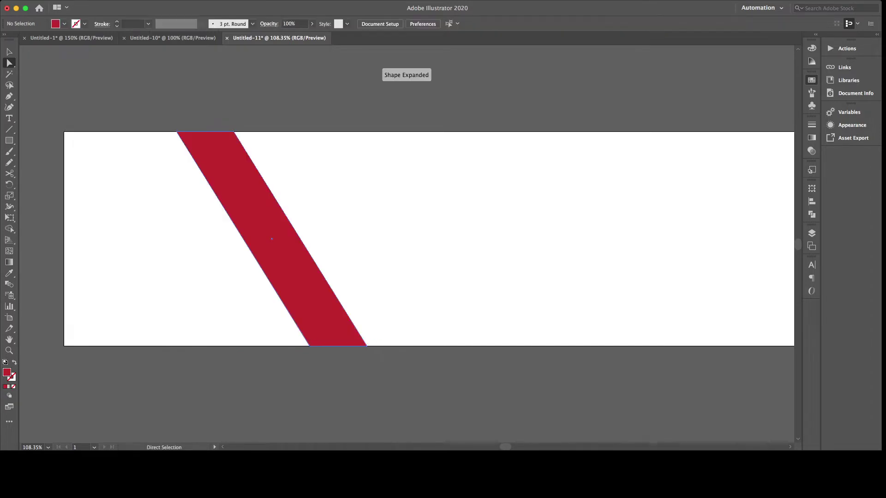
Step: Place a copy of the stripe to the right and shrink it into a shorter stripe
left_click_drag(271, 239, 347, 239)
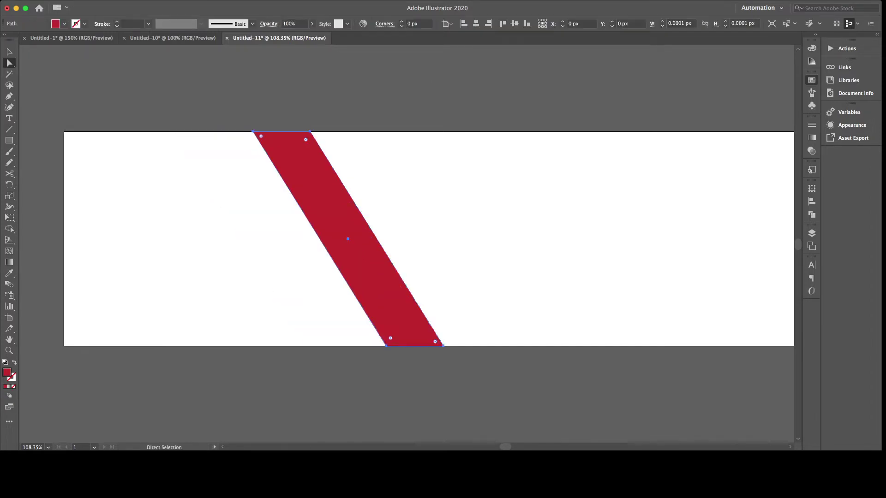
key("ctrl+z")
left_click_drag(271, 238, 342, 238)
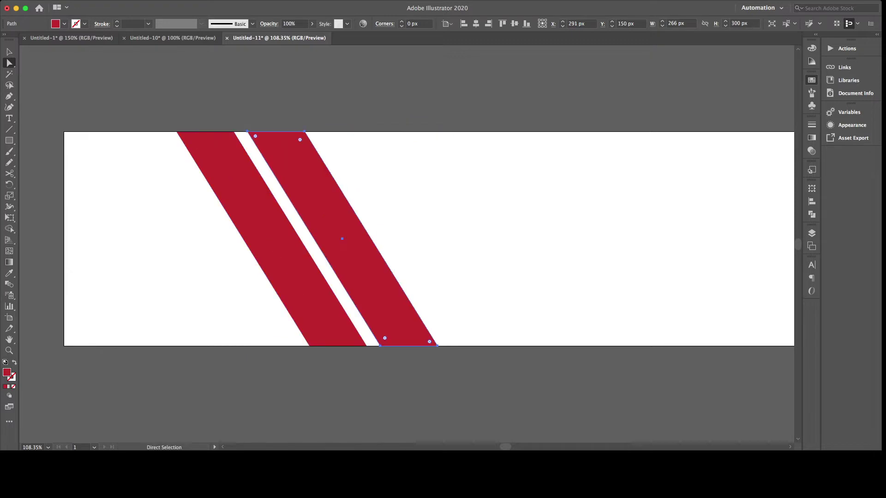
key("v")
mouse_move(438, 346)
left_mouse_down()
mouse_move(362, 261)
mouse_move(401, 346)
left_mouse_up()
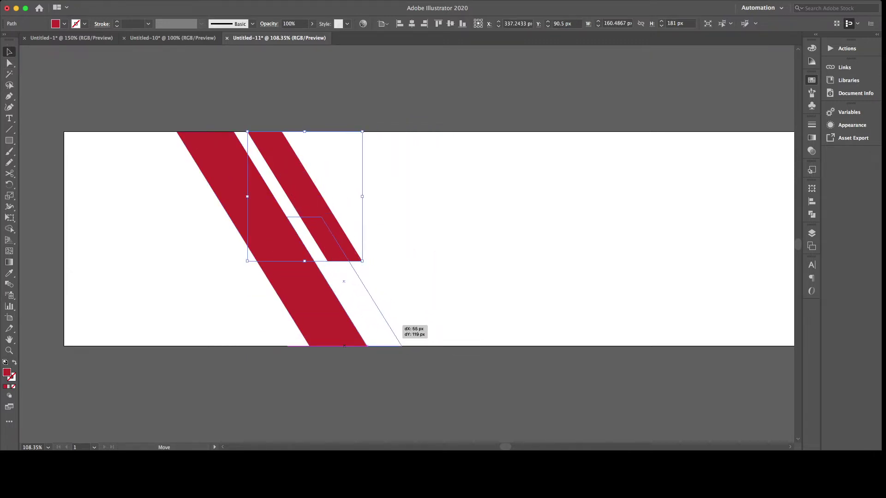
Step: Position the short stripe against the long stripe's lower half, forming a step
left_click(267, 189)
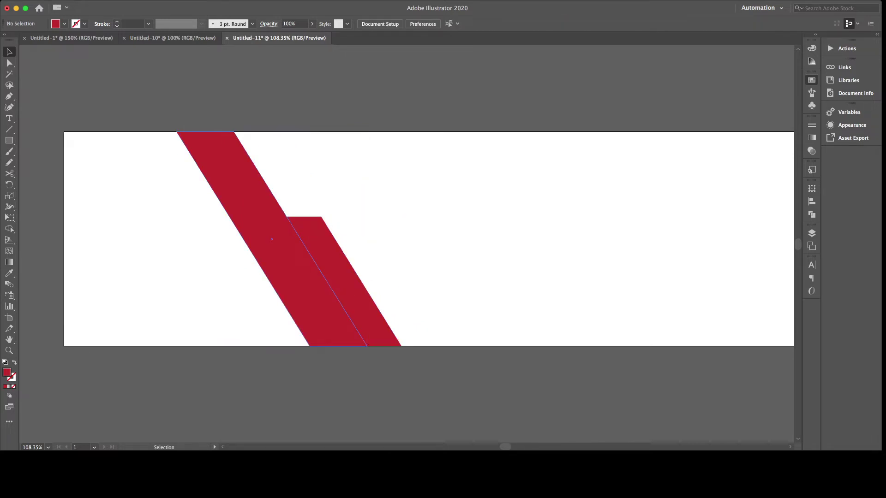
left_click_drag(303, 239, 350, 239)
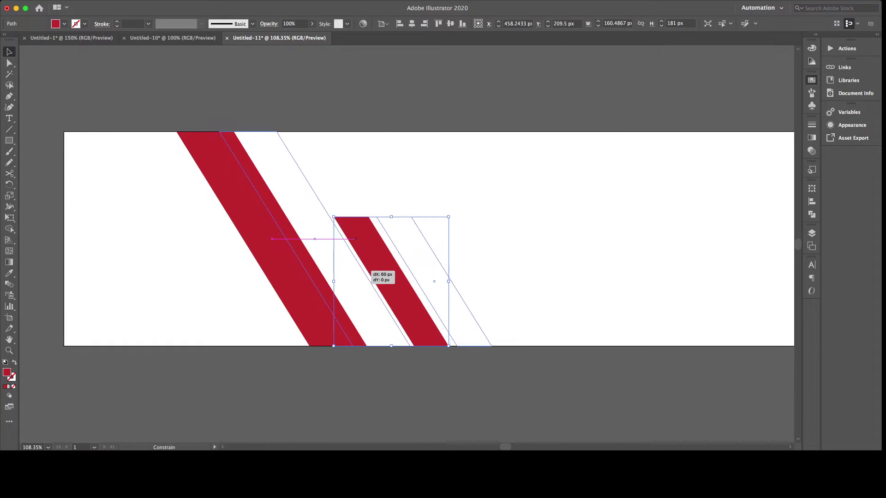
left_click_drag(360, 279, 370, 279)
mouse_move(446, 282)
left_mouse_down()
mouse_move(390, 281)
mouse_move(350, 259)
left_mouse_up()
left_click(361, 258, "shift")
Step: Nudge the short stripe left to close the gap with the long stripe
key("shift+ctrl+a")
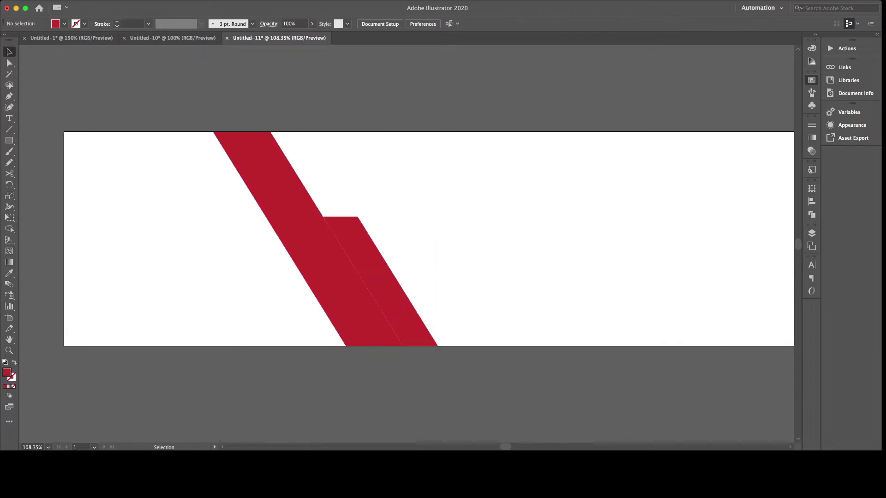
scroll(372, 265, "up", 5)
left_click(435, 368)
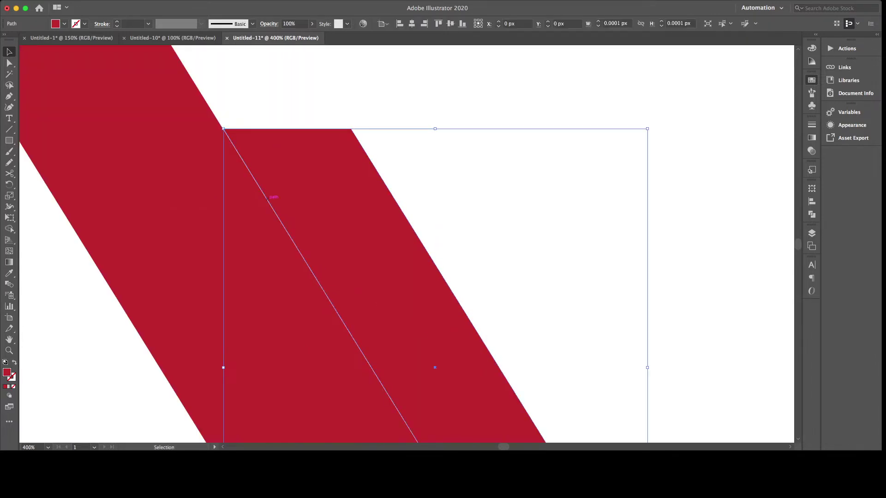
scroll(243, 176, "up", 6)
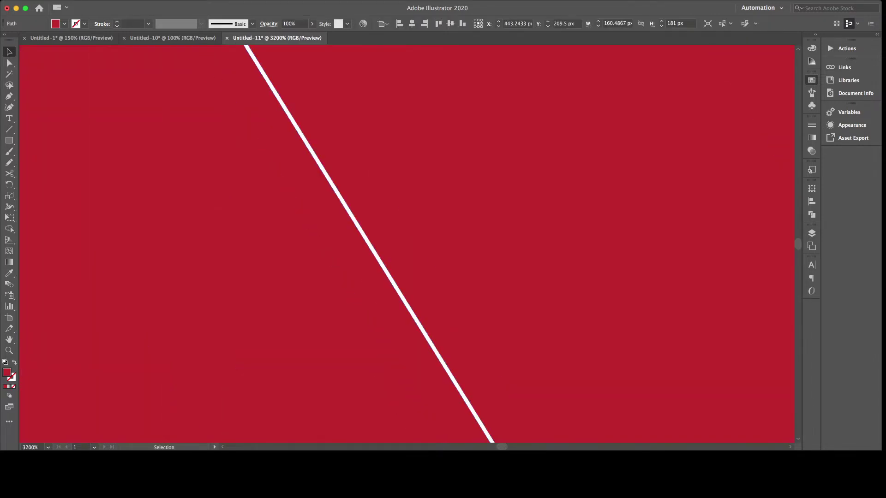
left_click_drag(397, 222, 382, 222)
scroll(382, 222, "down", 8)
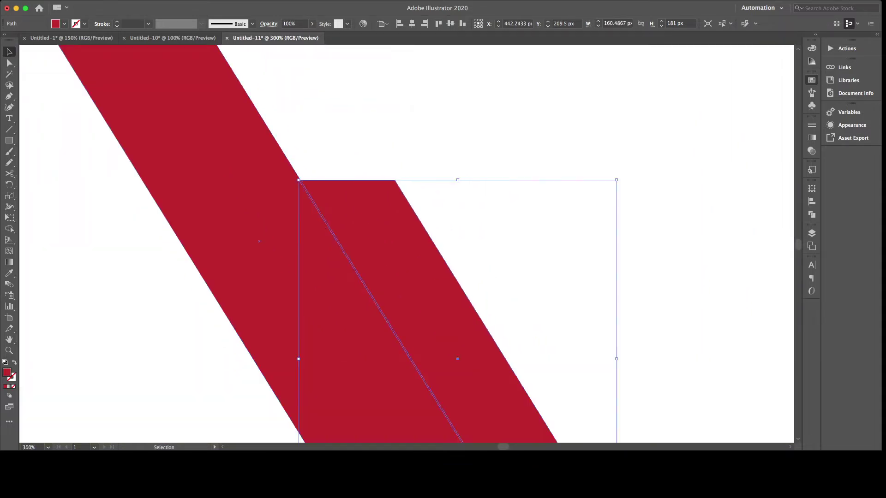
scroll(406, 244, "down", 3)
scroll(406, 244, "down", 3)
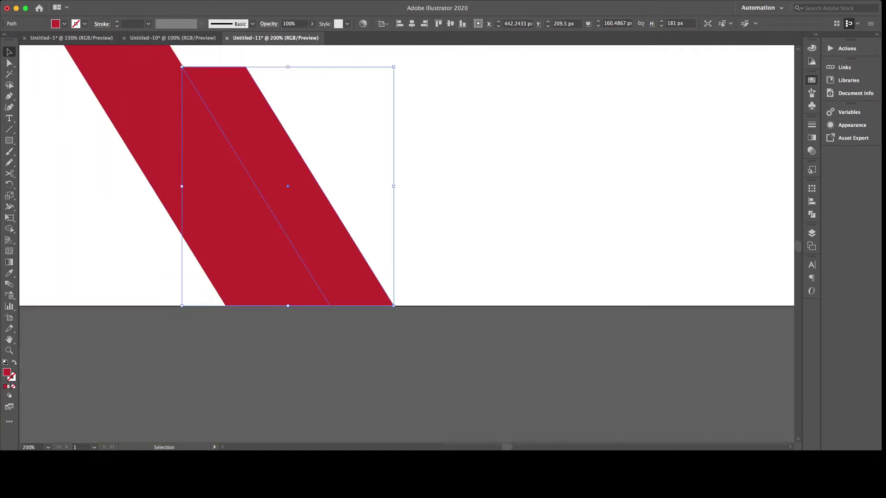
Step: Adjust a bottom anchor point of the short stripe so the shared edge lines up
key("ctrl+shift+a")
key("a")
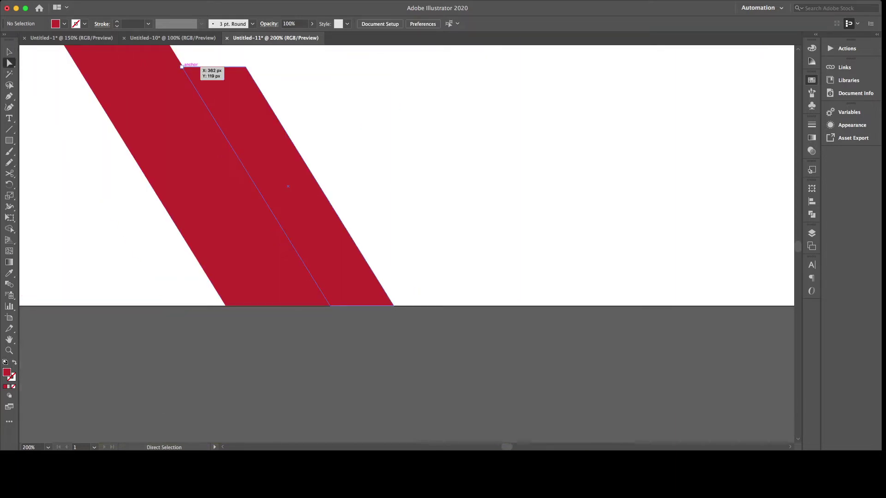
left_click_drag(330, 306, 330, 306)
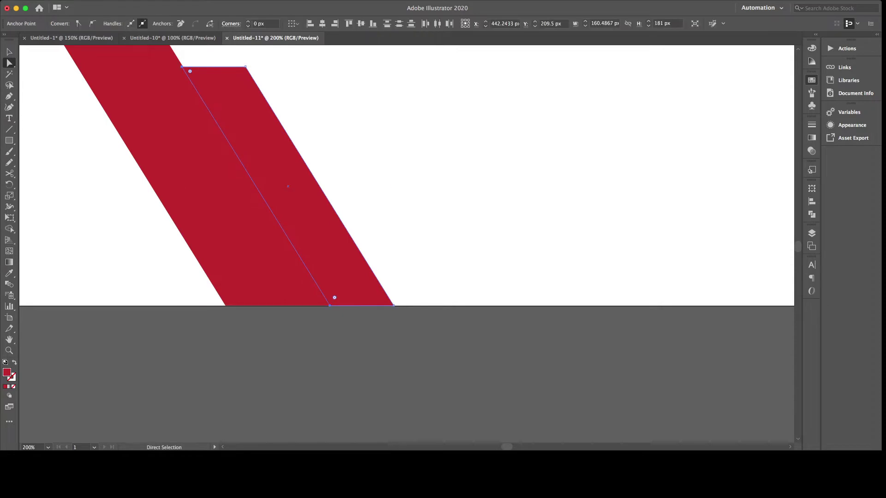
key("v")
key("ctrl+shift+a")
scroll(406, 222, "up", 3)
scroll(406, 222, "left", 3)
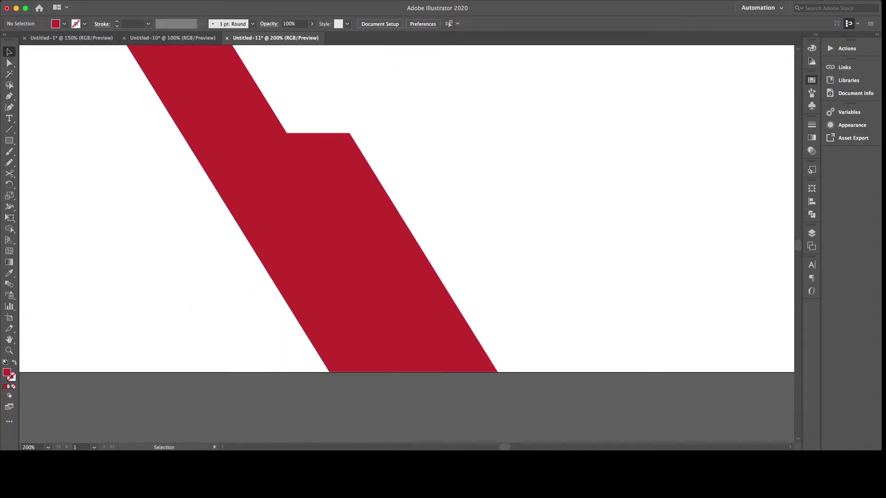
scroll(406, 221, "left", 5)
scroll(406, 221, "up", 2)
Step: Adjust the long stripe's top-left corner point to align its edge
key("ctrl+minus")
left_click(286, 120)
key("a")
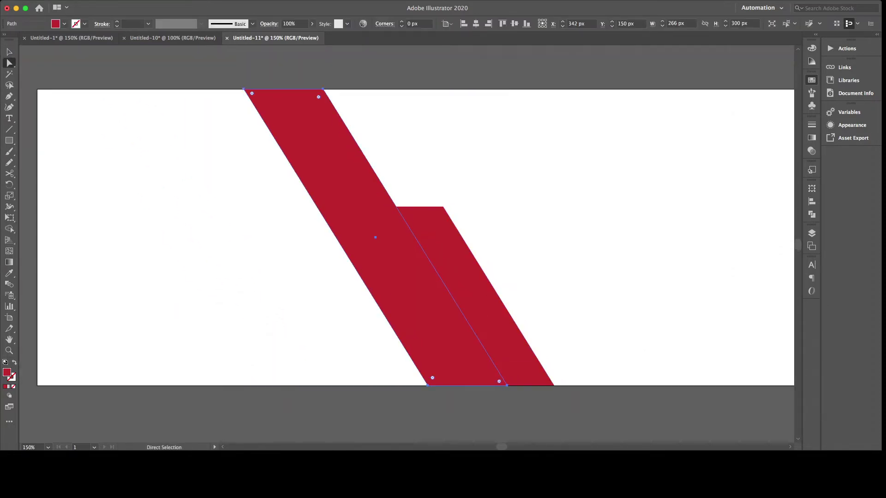
left_click(244, 89)
left_click(428, 386, "shift")
key("shift+Right")
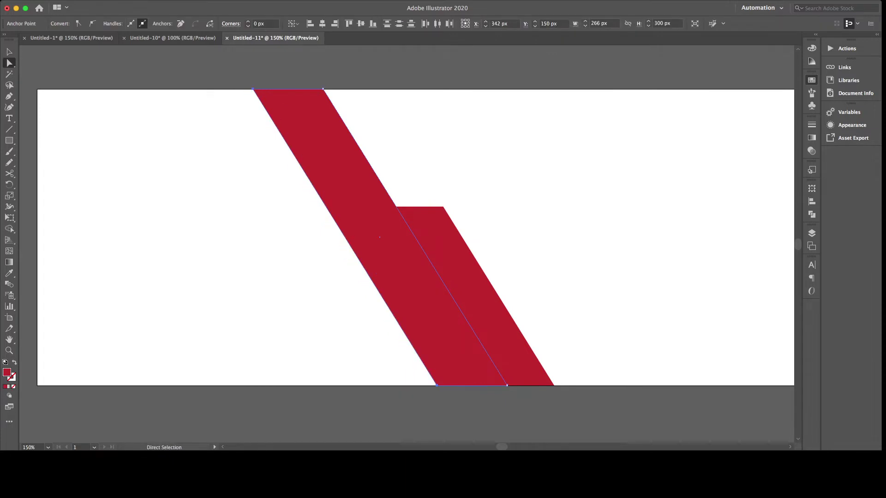
key("ctrl+shift+a")
scroll(406, 249, "right", 3)
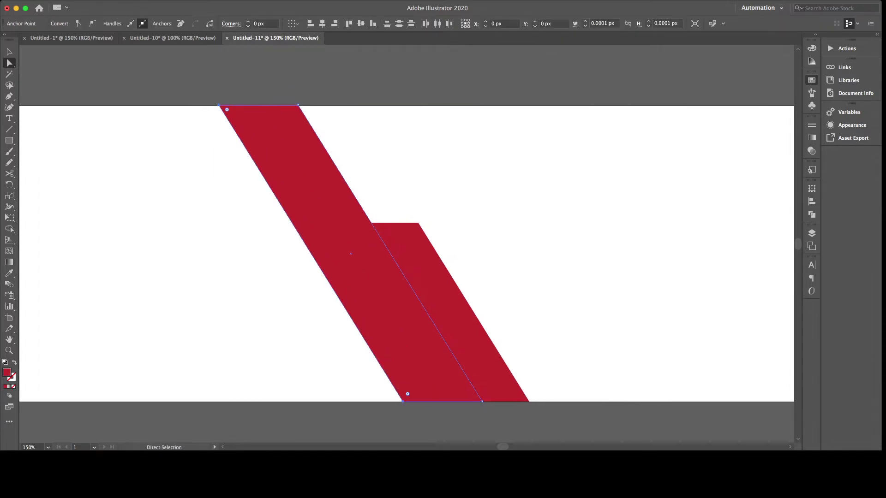
Step: Widen the short stripe slightly by pushing its right edge outward
left_click(355, 253)
left_click(449, 231)
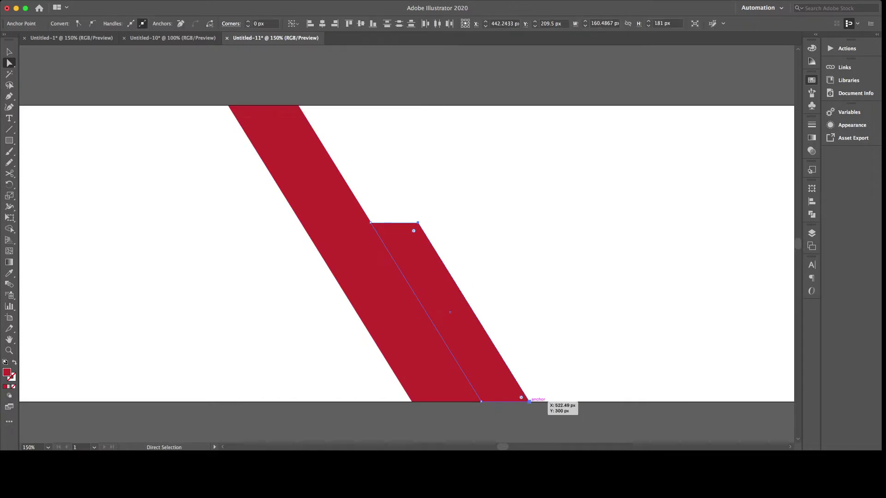
key("v")
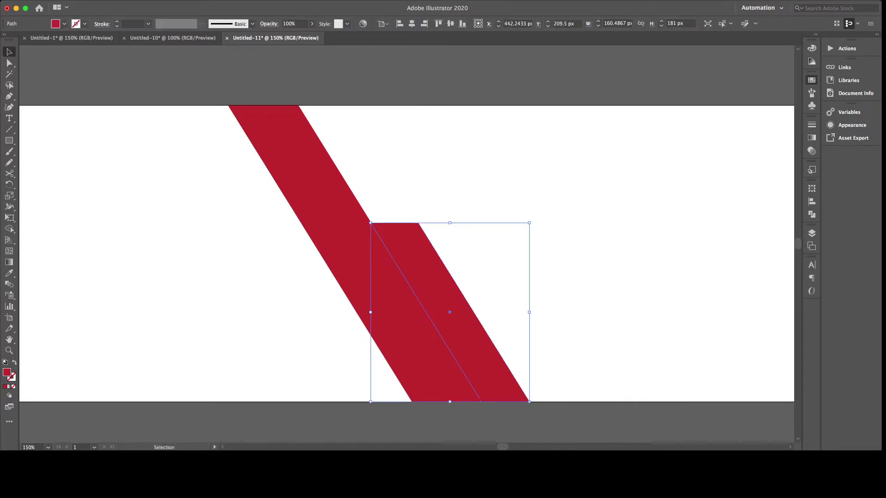
key("a")
left_click(439, 256)
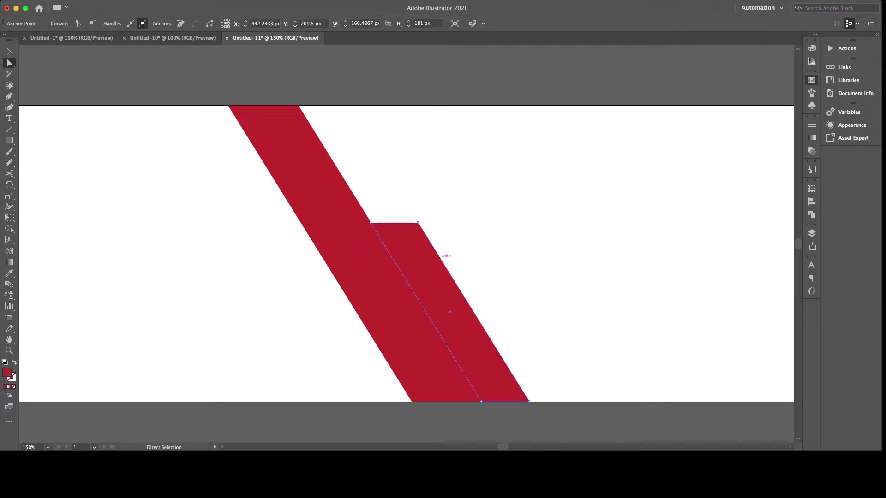
left_click_drag(529, 401, 544, 401)
Step: Make the long red stripe partly transparent so it reads as light red
left_click(503, 411)
scroll(502, 411, "down", 2)
scroll(503, 412, "up", 2)
left_click(403, 306)
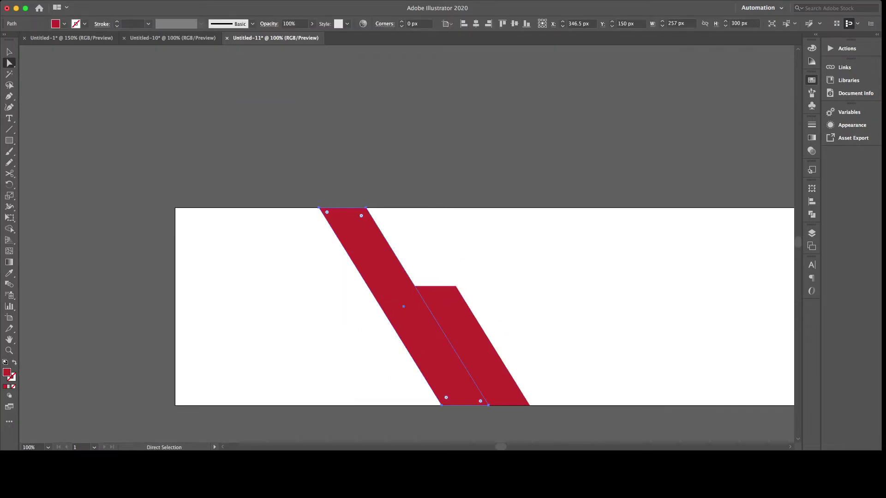
key("7")
key("ctrl+shift+a")
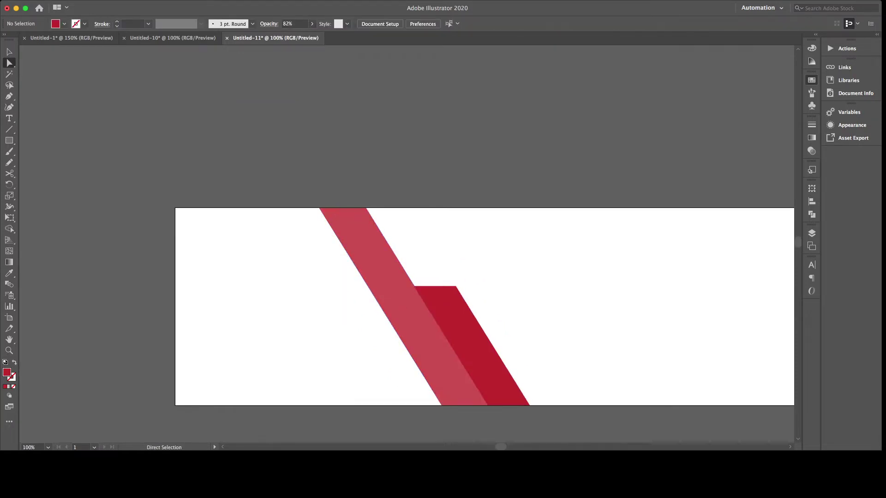
Step: Add an 'Image here' placeholder label at the banner's left, then enlarge and reposition it
scroll(485, 295, "down", 1)
scroll(485, 296, "right", 1)
key("t")
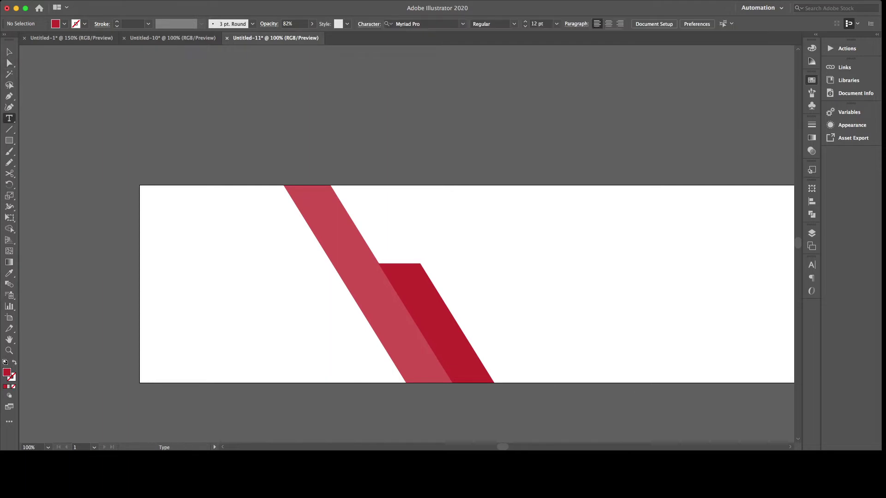
left_click(198, 276)
type("Imag")
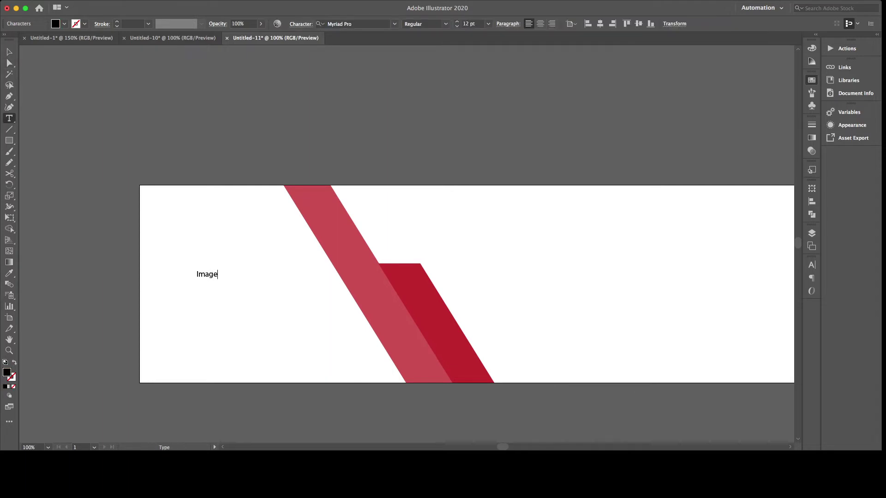
type("er")
key("Escape")
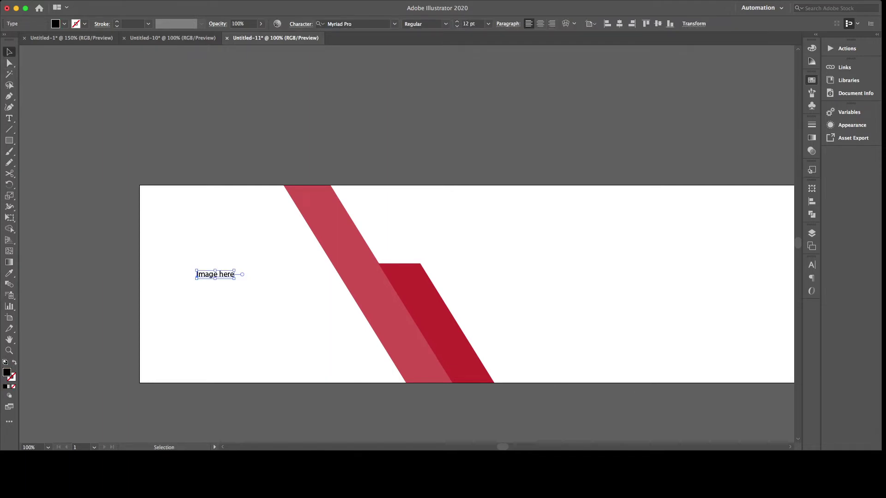
mouse_move(240, 280)
left_mouse_down()
mouse_move(283, 292)
mouse_move(212, 301)
mouse_move(215, 281)
left_mouse_up()
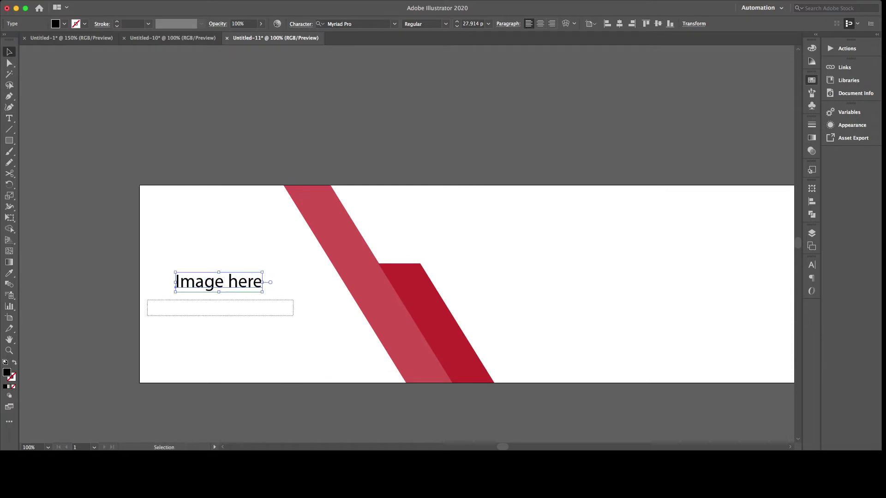
mouse_move(147, 299)
left_mouse_down()
mouse_move(292, 315)
mouse_move(434, 262)
mouse_move(669, 242)
left_mouse_up()
scroll(406, 283, "right", 5)
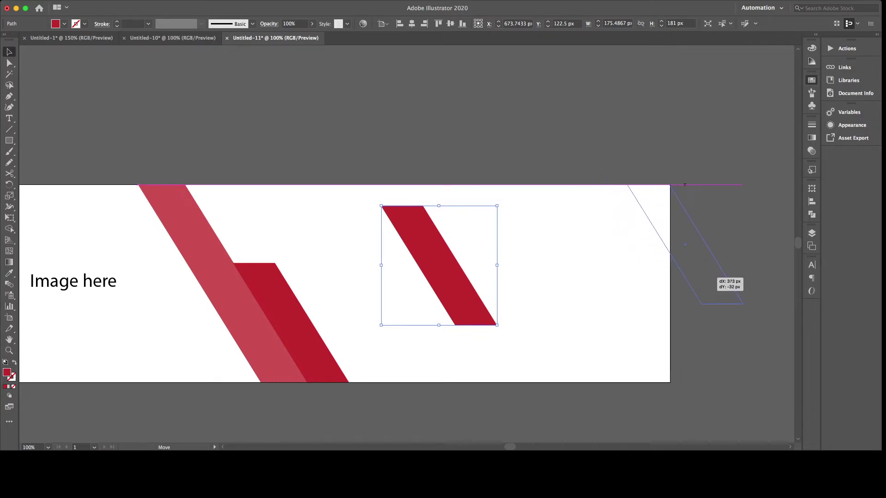
Step: Move the red parallelogram to the banner's right edge and enlarge it past the edge
mouse_move(674, 245)
left_mouse_down()
mouse_move(684, 244)
mouse_move(612, 254)
left_mouse_up()
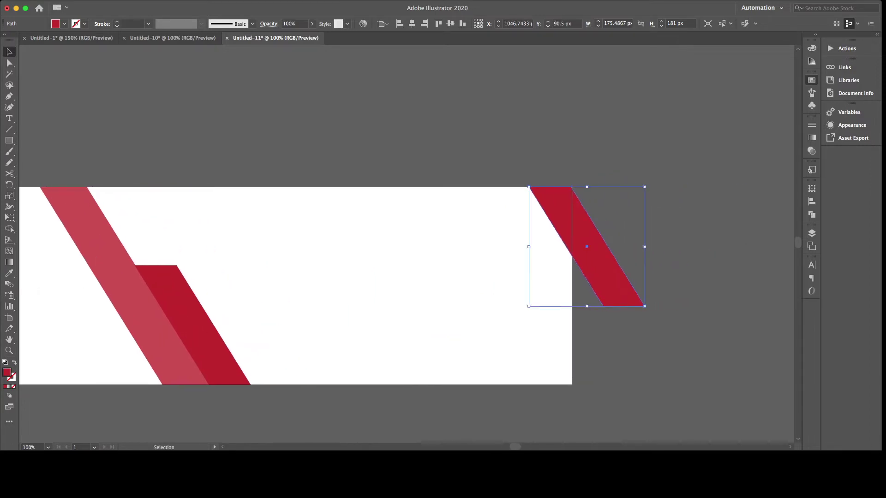
left_click_drag(644, 306, 743, 408)
left_click_drag(624, 297, 597, 297)
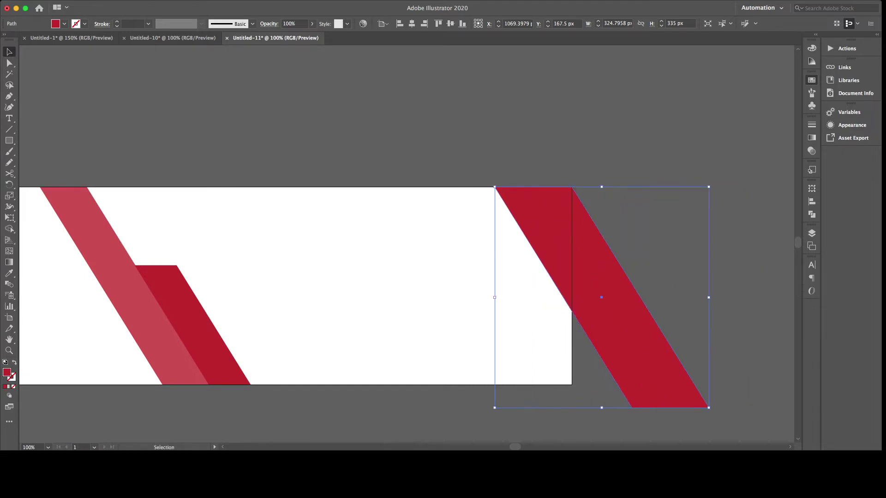
Step: Trim the parallelogram's anchor points down to a red triangle in the top-right corner
key("p")
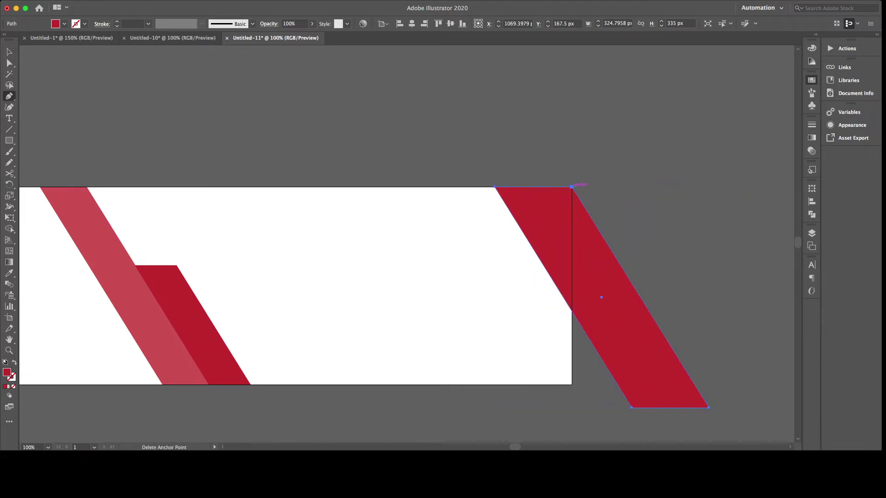
left_click(572, 187)
key("ctrl+z")
left_click(571, 310)
left_click(632, 408)
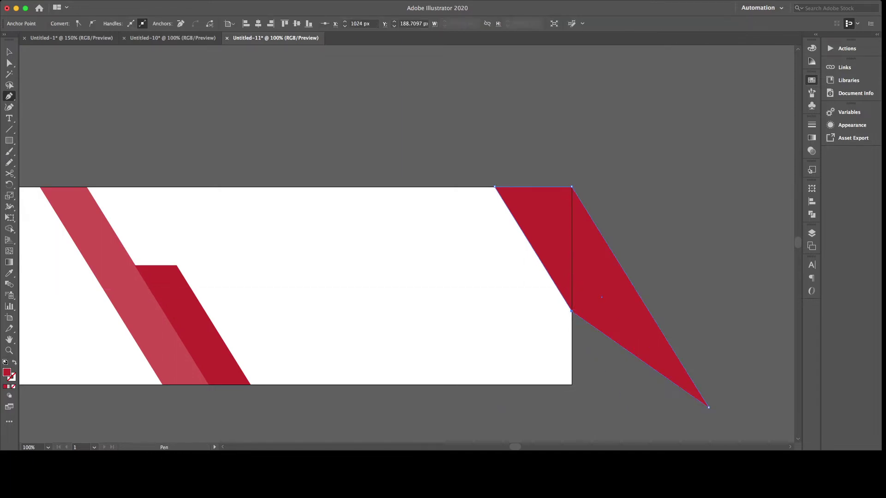
left_click(707, 408)
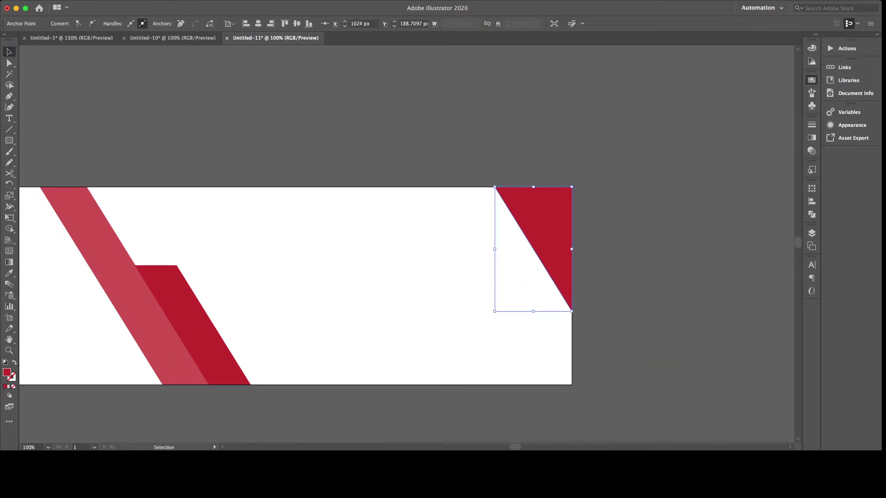
key("ctrl+plus")
key("ctrl+shift+a")
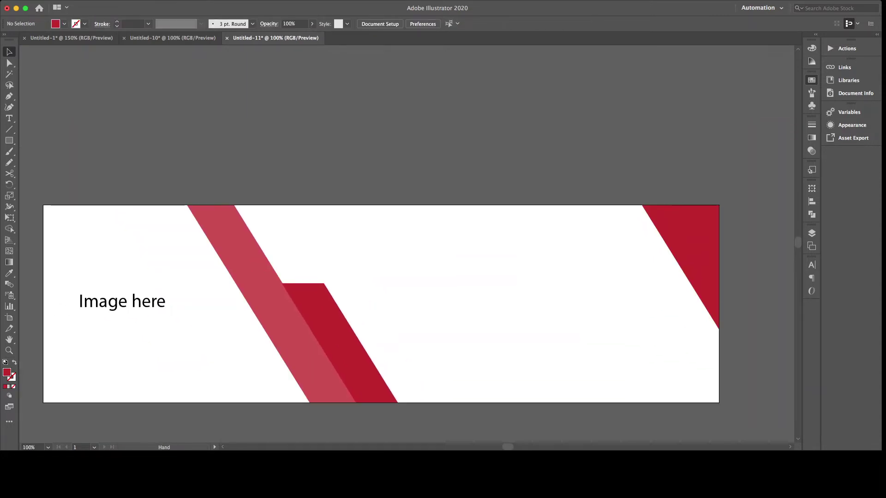
left_click_drag(415, 323, 447, 314)
Step: Give the light-red stripe a gradient fill and recolour its stops pink and red
left_click(296, 296)
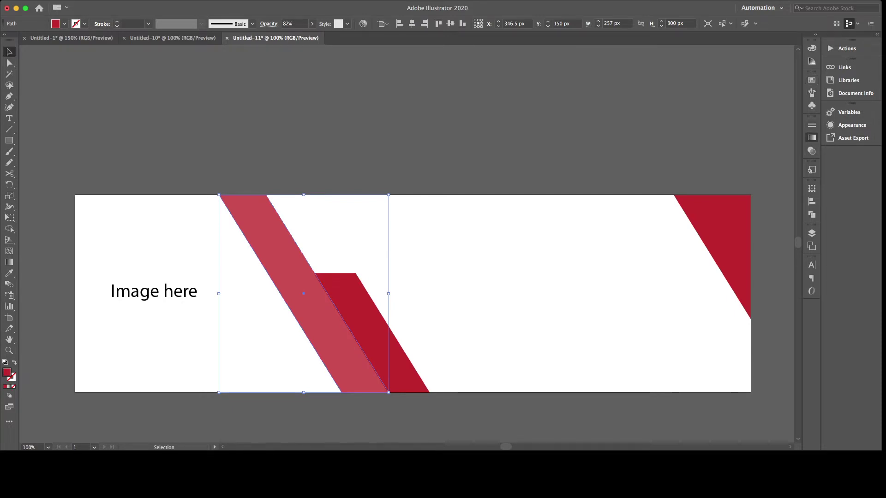
key("period")
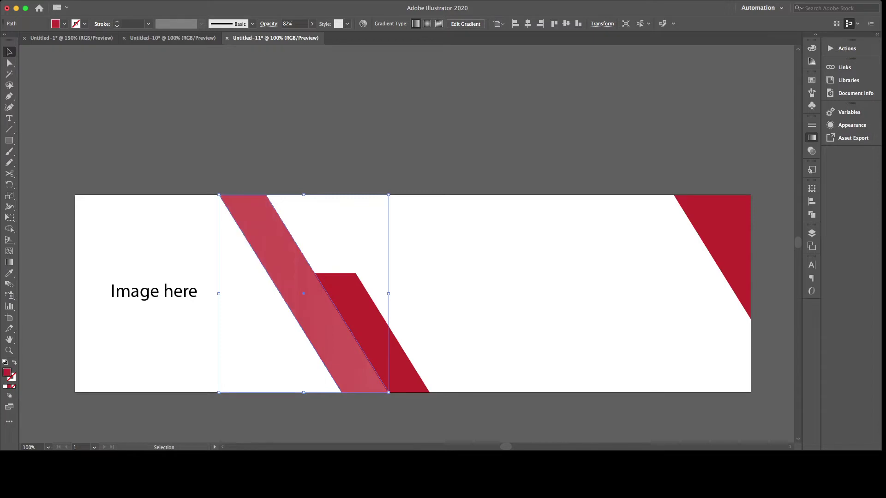
key("g")
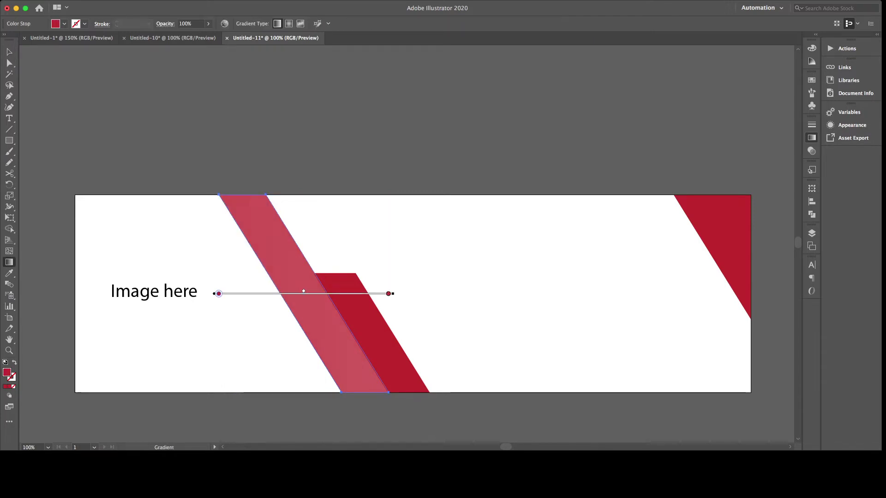
left_click(388, 293)
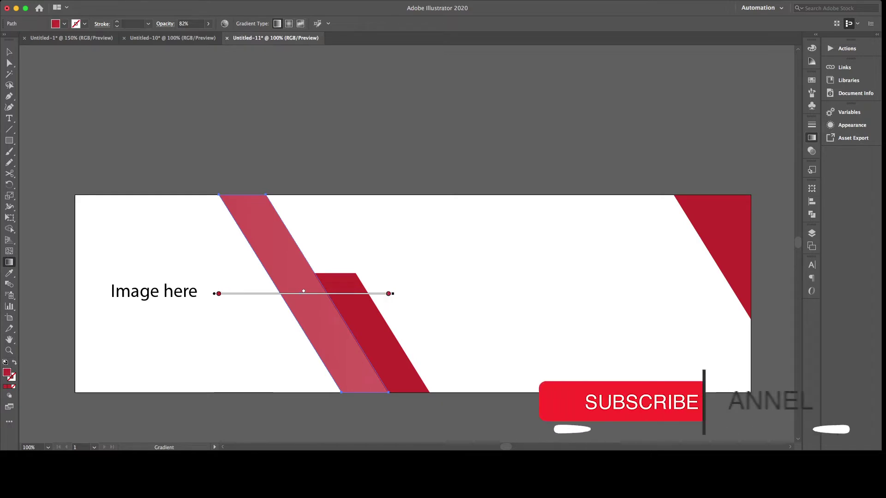
left_click(218, 293)
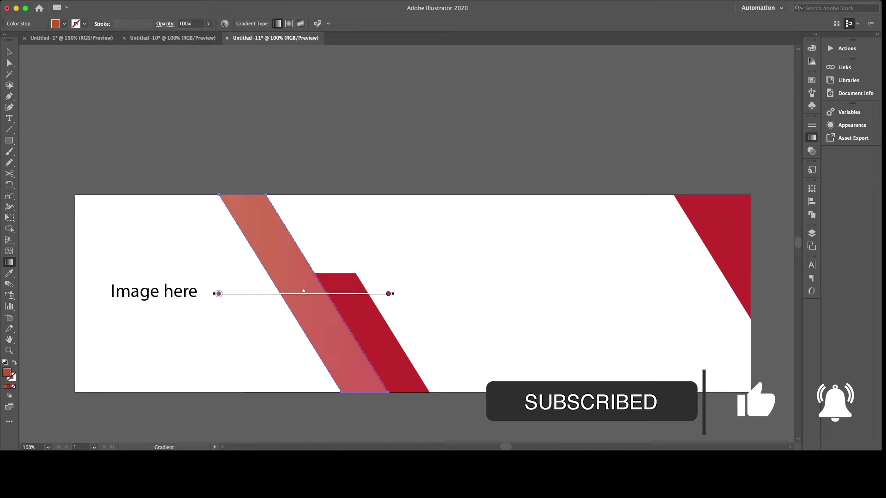
left_click(389, 293)
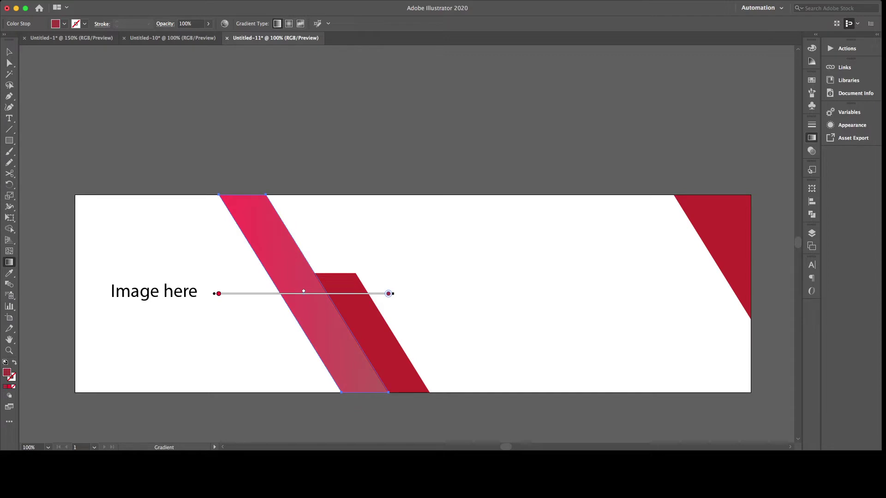
Step: Angle the stripe's gradient diagonally and shift its left colour stop inward
left_click_drag(245, 334, 385, 238)
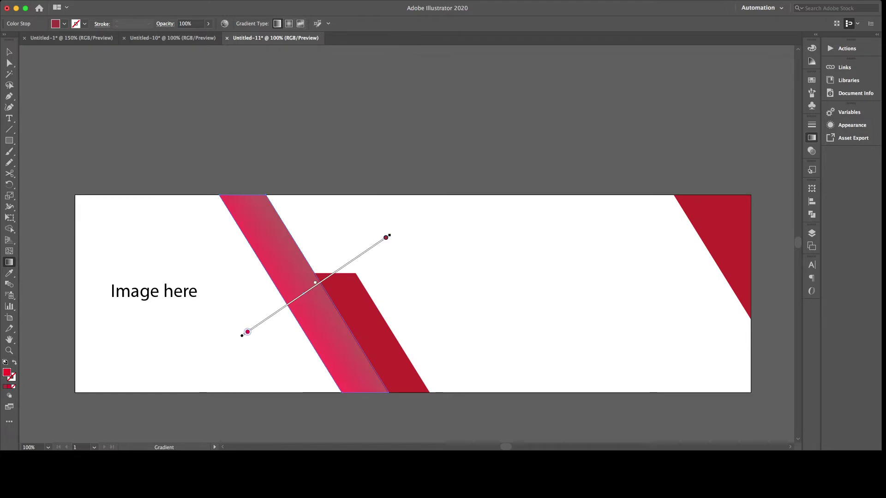
left_click_drag(246, 333, 268, 318)
key("v")
key("ctrl+shift+a")
key("ctrl+minus")
scroll(554, 278, "right", 5)
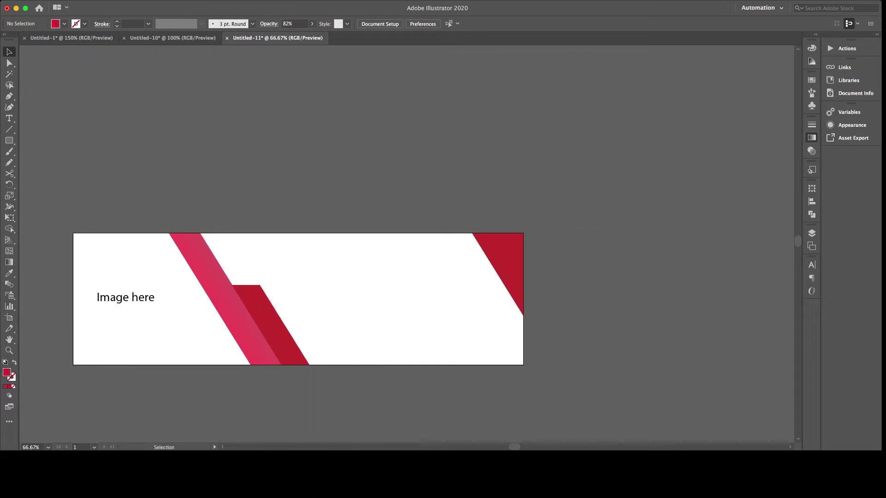
scroll(554, 277, "left", 3)
Step: Sample the stripe's pink gradient onto the corner triangle and angle it diagonally
left_click(554, 277)
key("i")
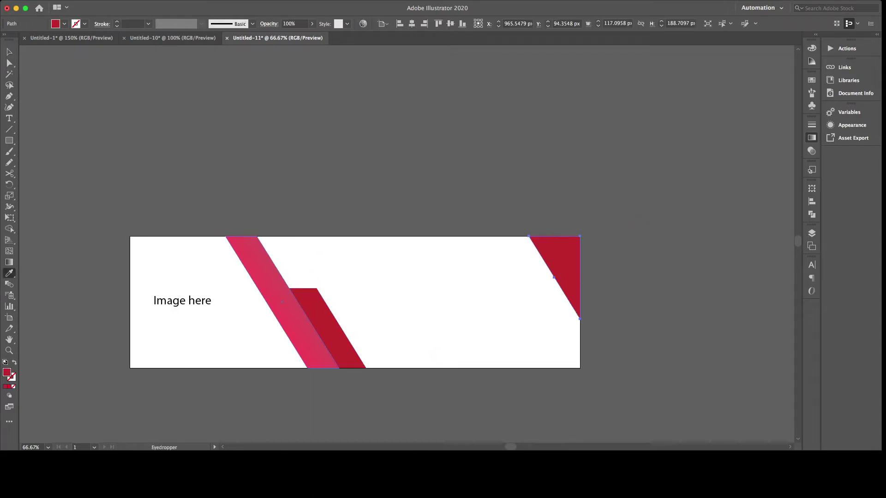
left_click(277, 300)
key("v")
scroll(369, 303, "left", 2)
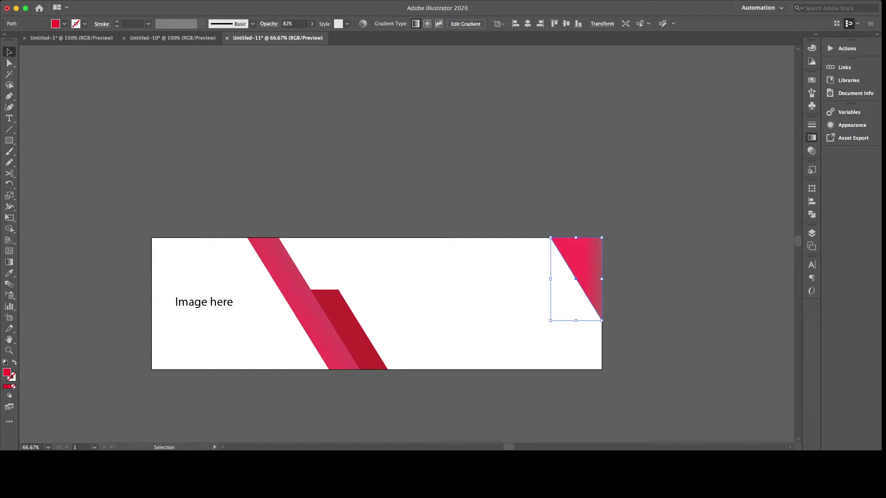
key("g")
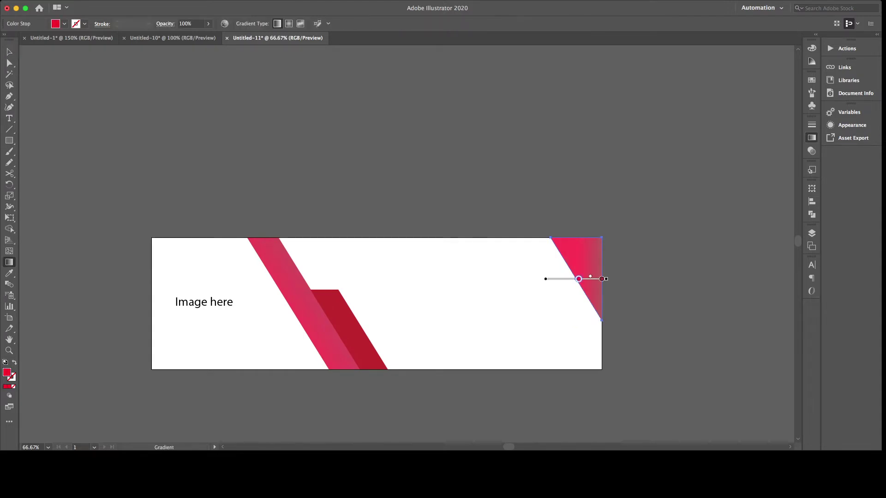
mouse_move(555, 294)
left_mouse_down()
mouse_move(601, 259)
mouse_move(559, 292)
left_mouse_up()
mouse_move(580, 275)
left_mouse_down()
mouse_move(653, 279)
mouse_move(601, 259)
left_mouse_up()
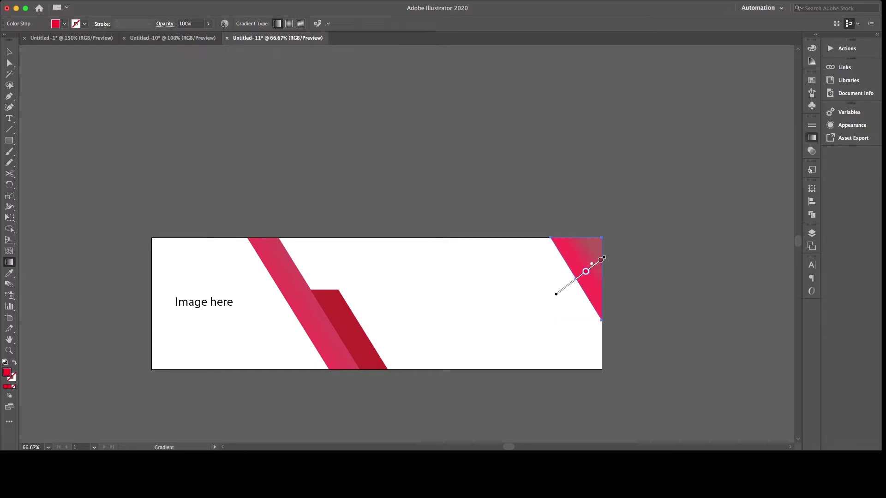
Step: Duplicate the 'Image here' label to the middle of the banner
key("v")
scroll(369, 303, "right", 2)
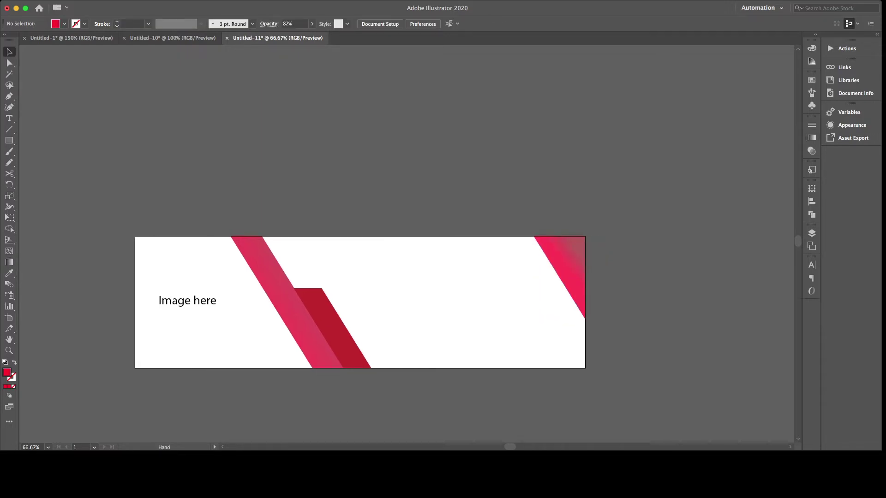
scroll(383, 286, "down", 2)
scroll(383, 286, "left", 3)
mouse_move(204, 277)
left_mouse_down()
mouse_move(401, 240)
mouse_move(411, 261)
left_mouse_up()
Step: Retype the duplicated label as 'Your Company Title Here'
double_click(438, 258)
key("ctrl+a")
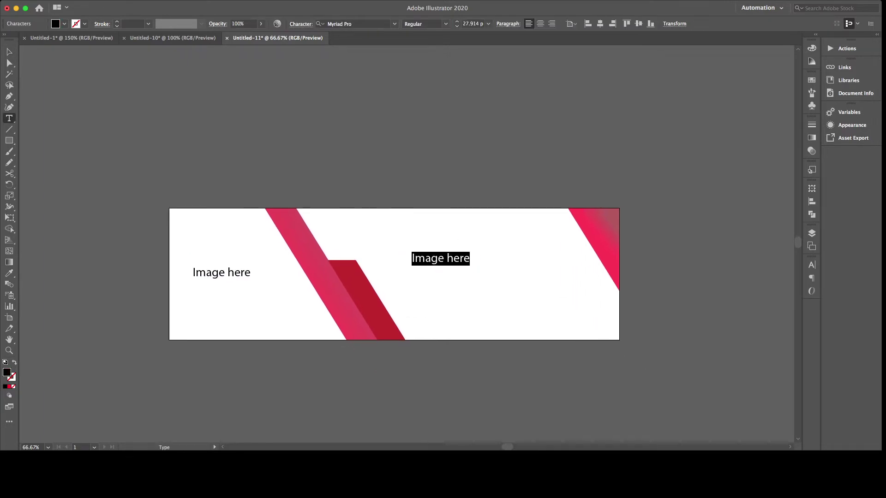
type("Your ")
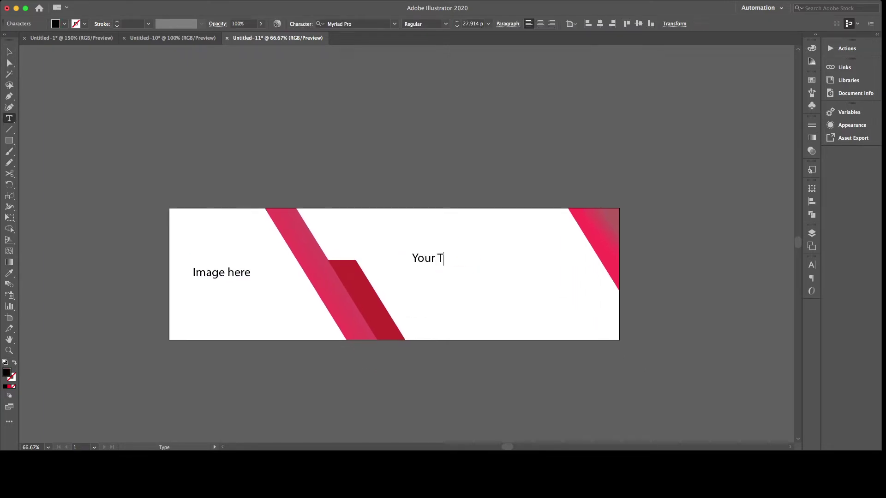
type("Compa")
type("ny Title Here")
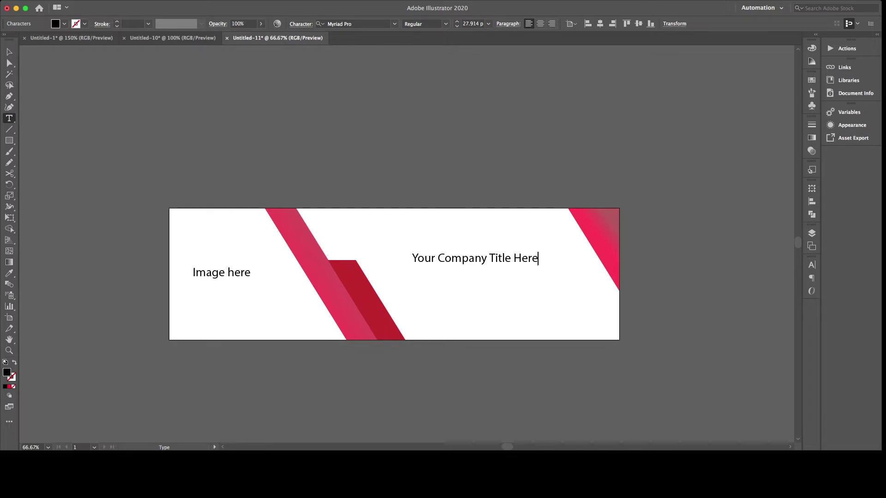
key("Escape")
key("ctrl+shift+a")
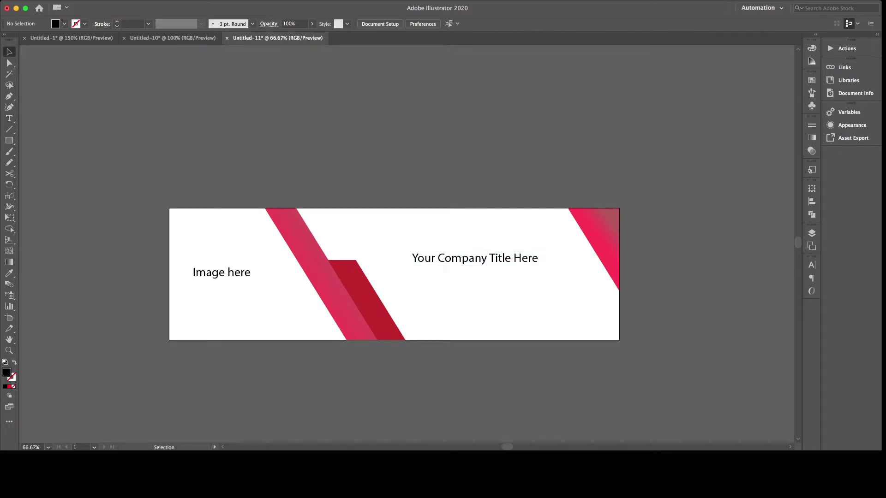
Step: Enlarge the title to about 37 pt and place it near the banner top beside the stripes
left_click_drag(516, 257, 499, 249)
key("c")
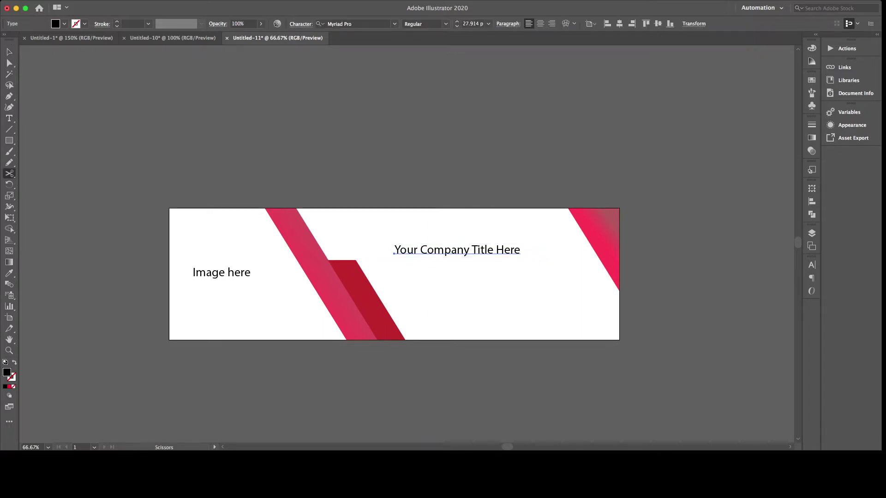
scroll(369, 265, "right", 5)
key("ctrl+shift+period")
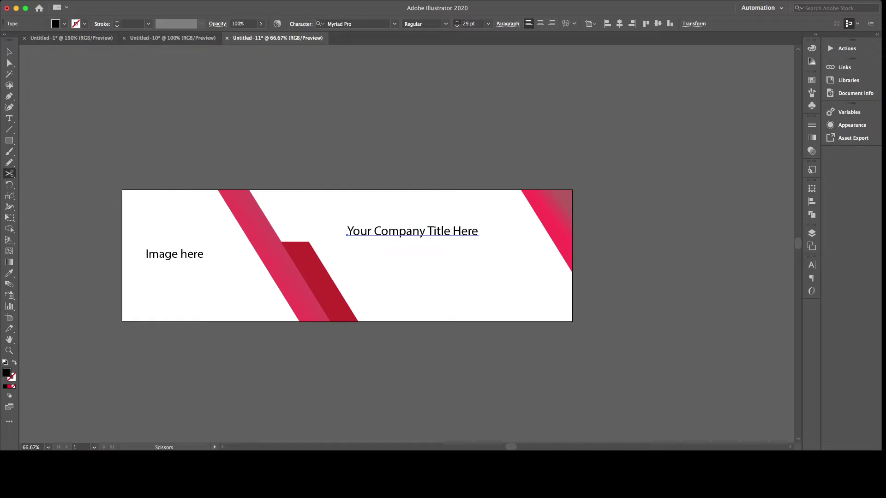
key("ctrl+shift+period")
key("ctrl+shift+period")
key("ctrl+shift+period")
key("ctrl+shift+period")
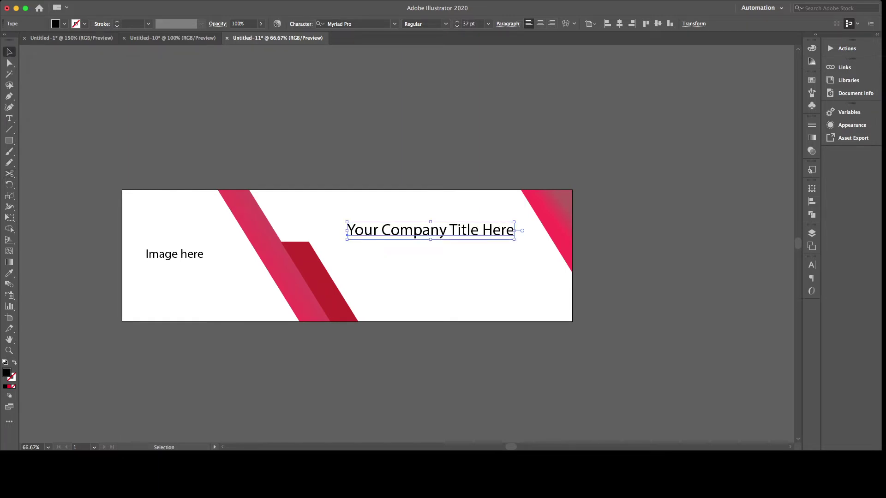
left_click_drag(503, 230, 443, 226)
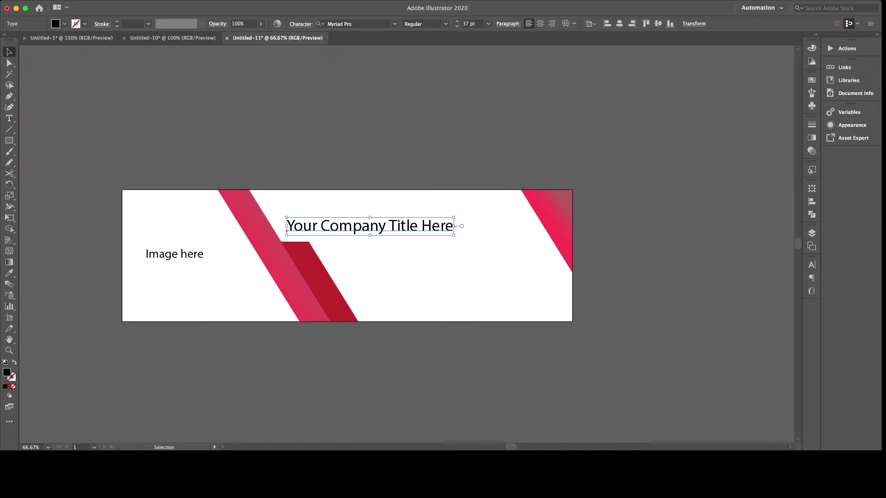
left_click_drag(442, 226, 522, 263)
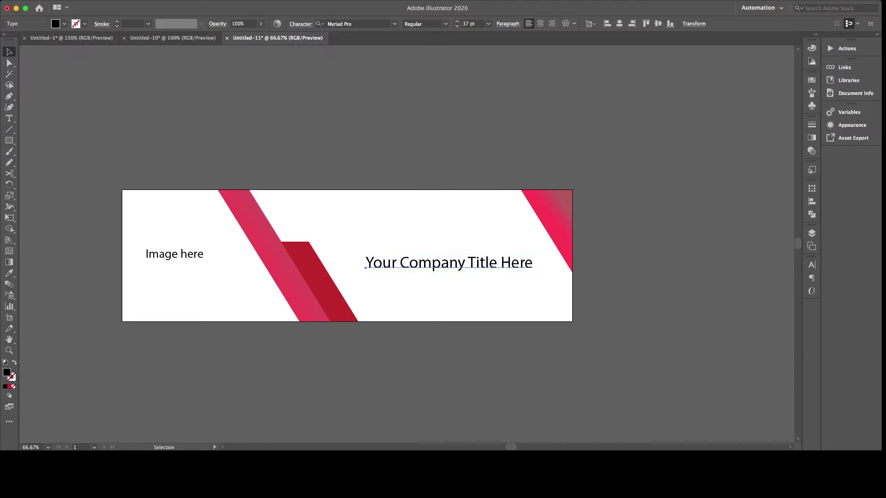
key("super+z")
left_click_drag(442, 226, 442, 227)
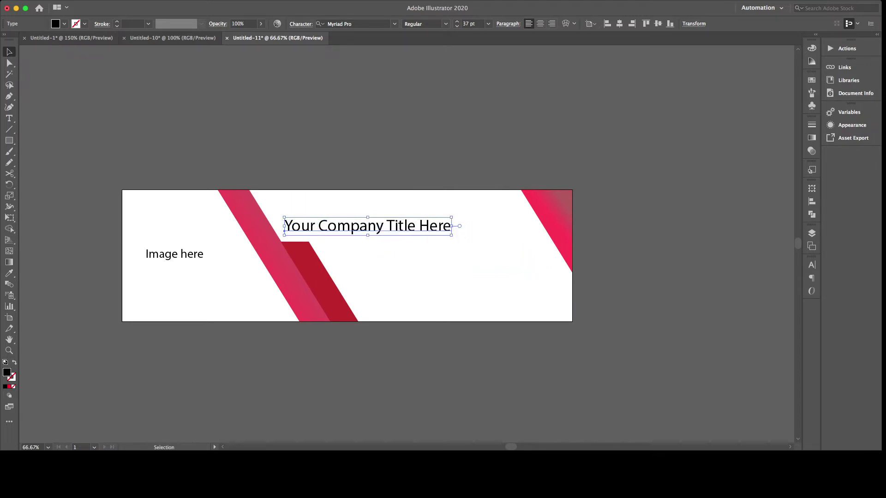
key("super+shift+a")
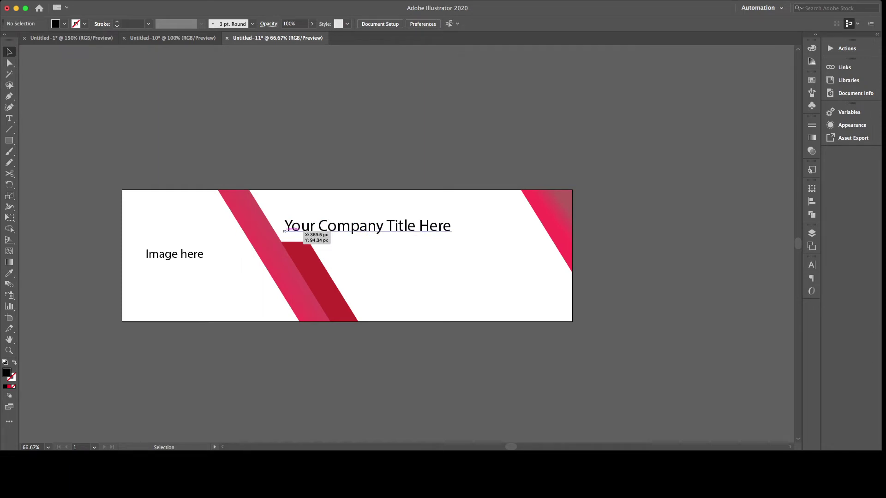
Step: Add a 15 pt text area below the title filled with placeholder Lorem ipsum text
key("t")
left_click(539, 24)
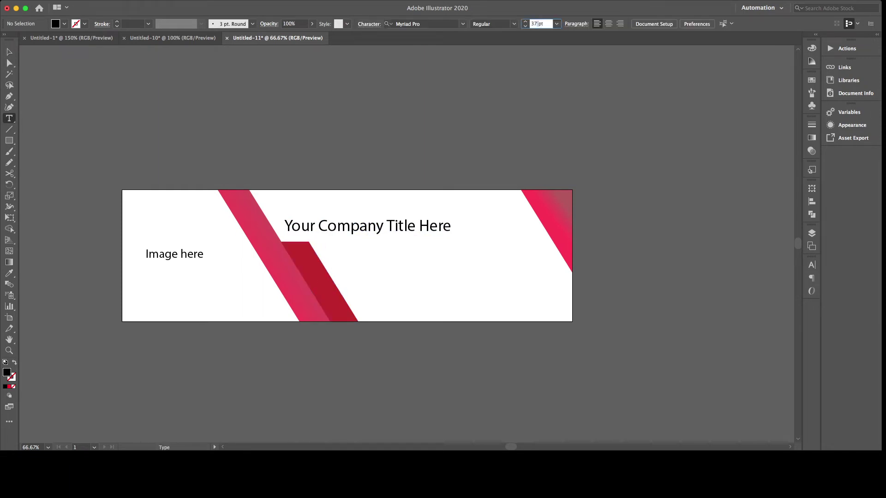
key("Up")
key("Return")
left_click_drag(331, 242, 467, 287)
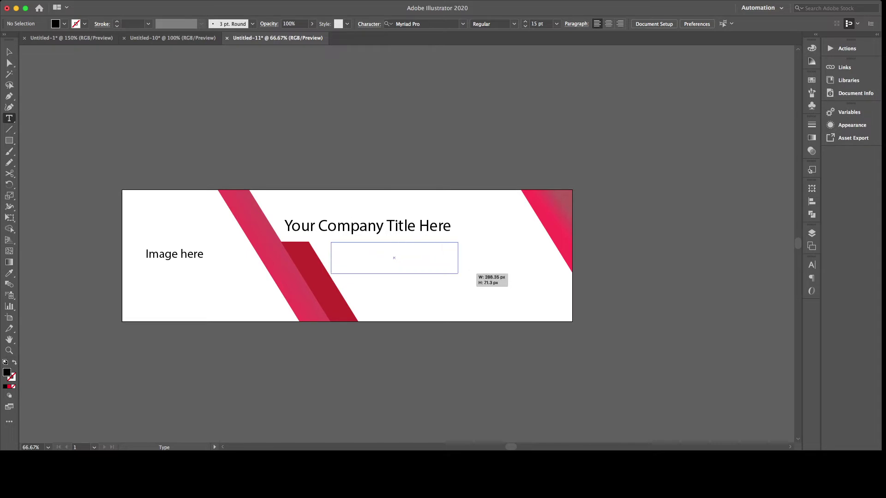
type("a")
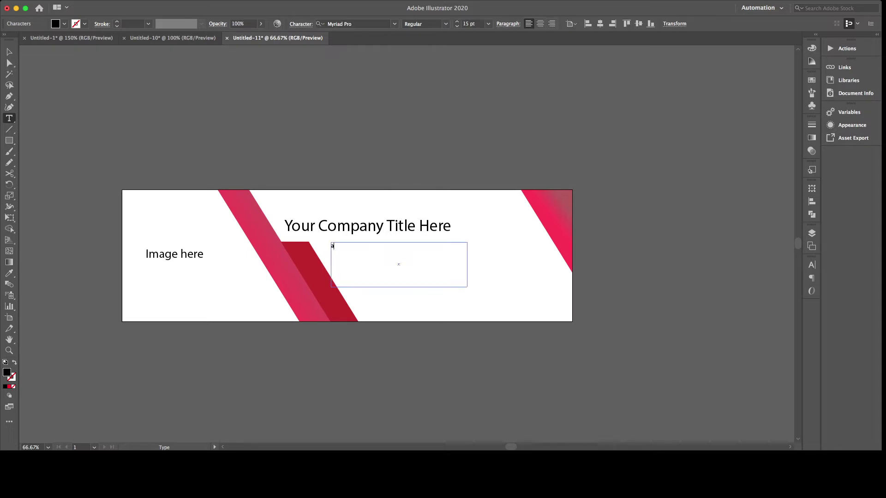
key("BackSpace")
key("super+z")
key("Escape")
Step: Move the title and body text right of the stripes, widening the body box under the title
left_click_drag(399, 262, 414, 262)
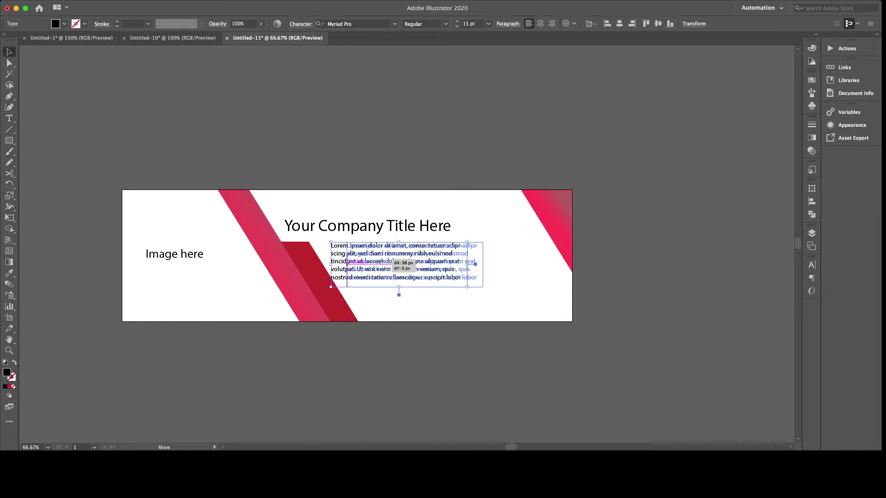
left_click_drag(284, 231, 332, 229)
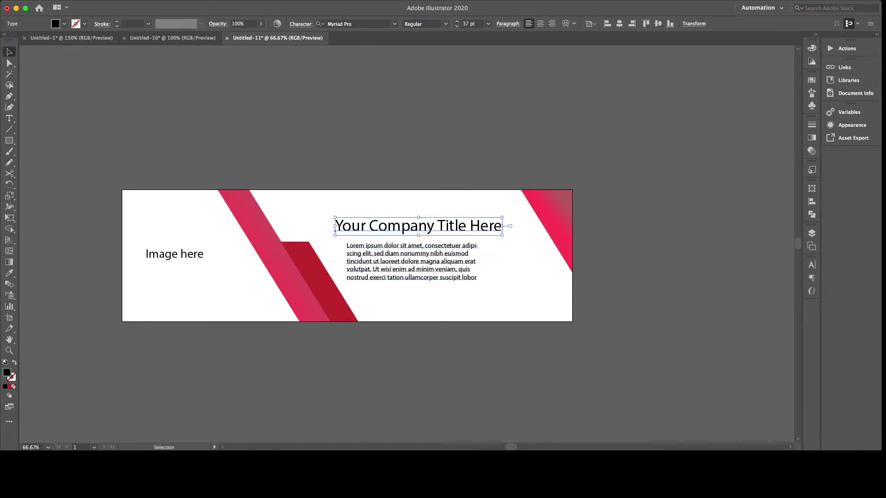
left_click(411, 260)
left_click_drag(482, 288, 503, 294)
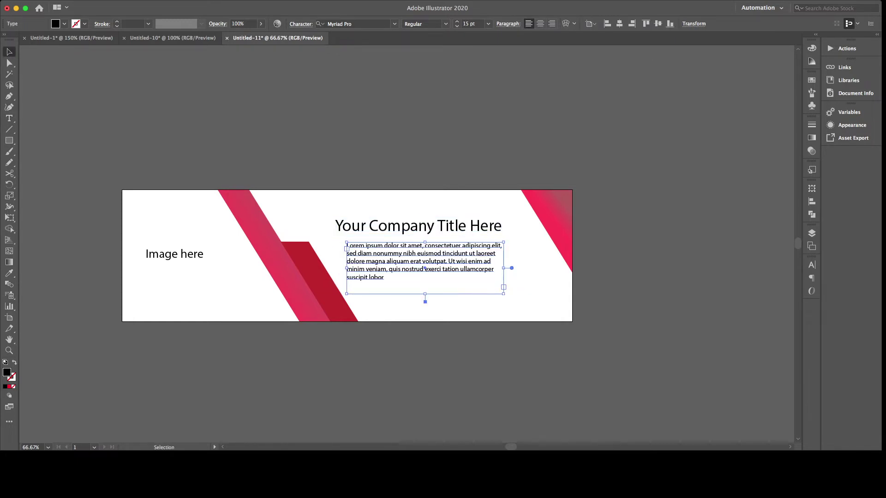
scroll(338, 265, "up", 1)
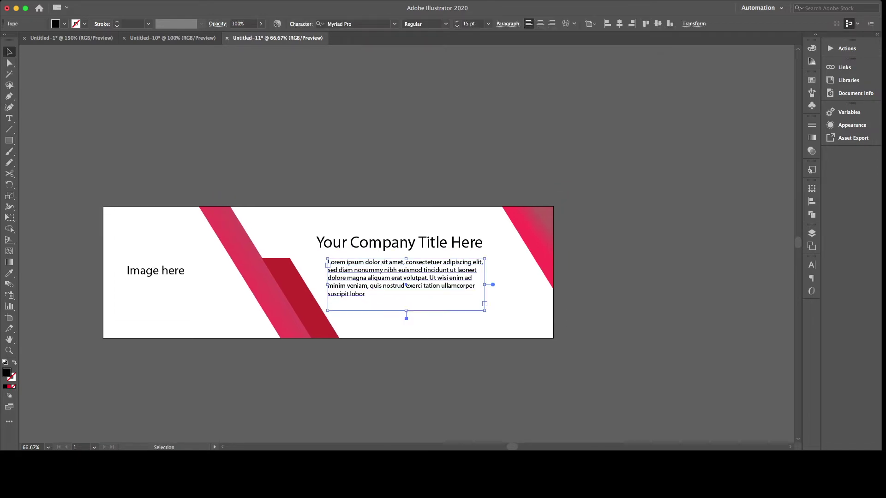
left_click(421, 306)
scroll(448, 289, "up", 2)
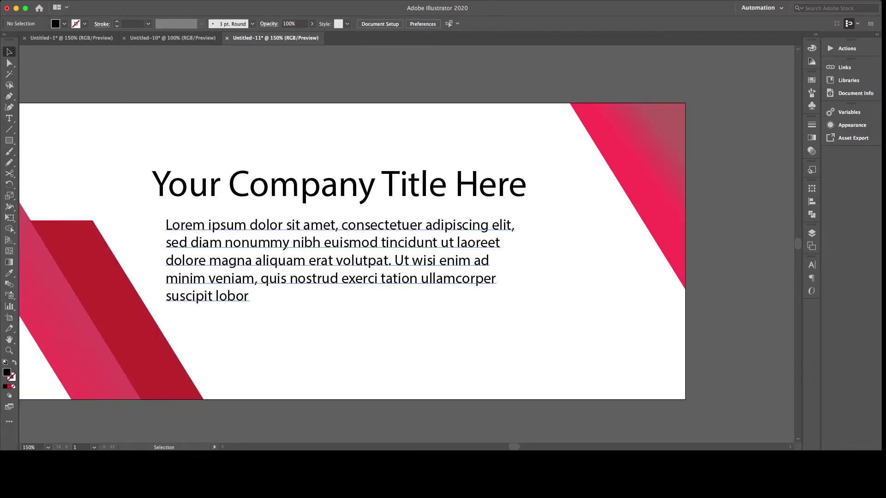
scroll(384, 320, "down", 1)
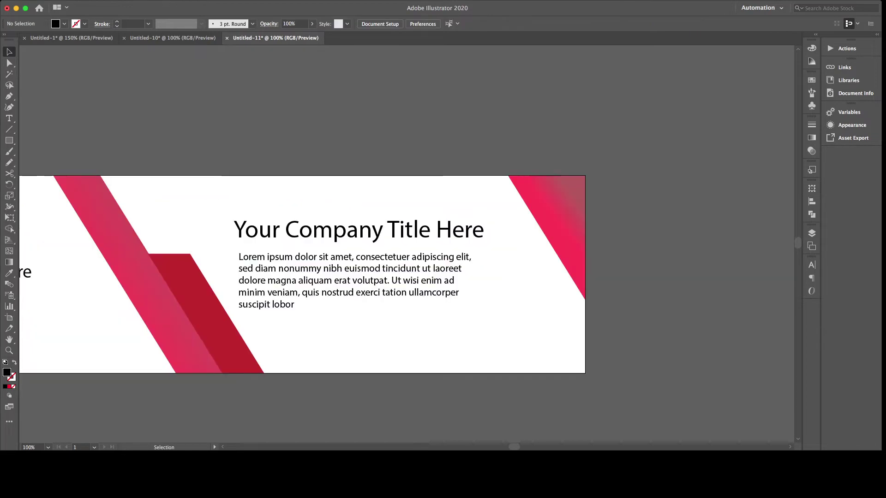
left_click_drag(276, 280, 280, 280)
left_click_drag(484, 331, 487, 332)
left_click_drag(368, 294, 438, 323)
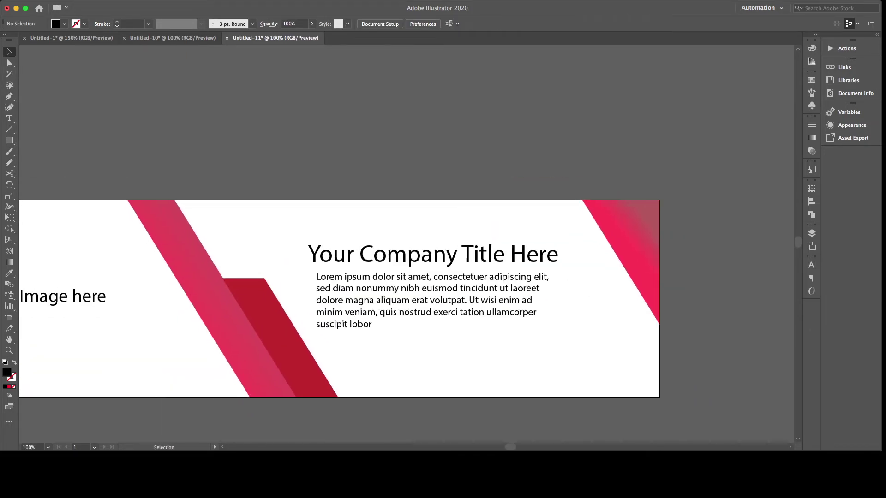
key("m")
Step: Draw a small circle near the banner top and give it the ribbon's pink gradient
scroll(224, 219, "up", 2)
left_click_drag(214, 205, 257, 248)
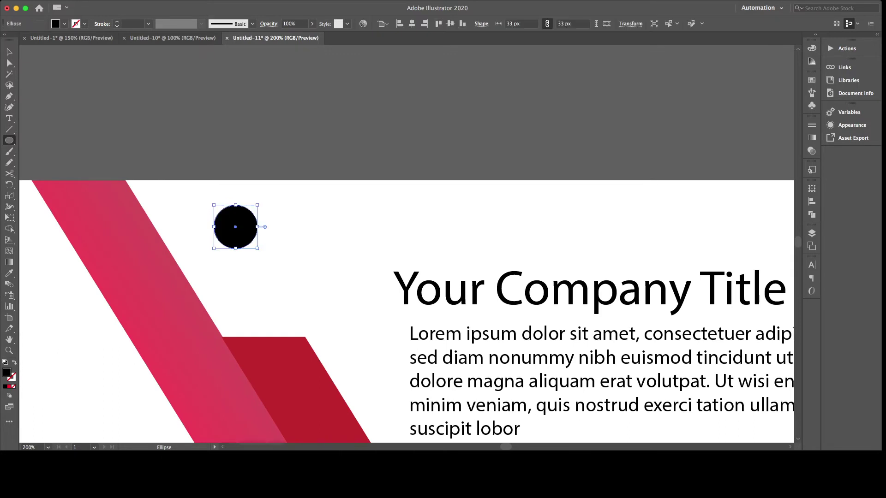
key("i")
left_click(184, 415)
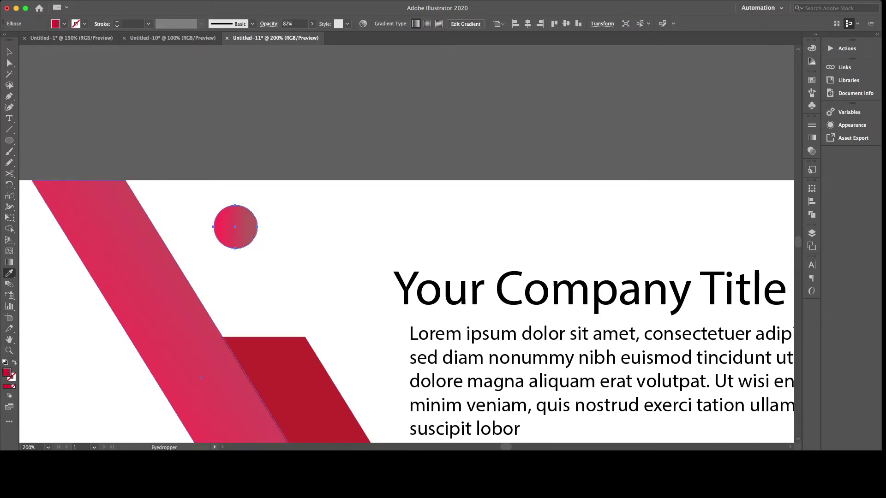
Step: Draw a hexagon, shrink it over the circle, and shift the circle slightly lower
key("l")
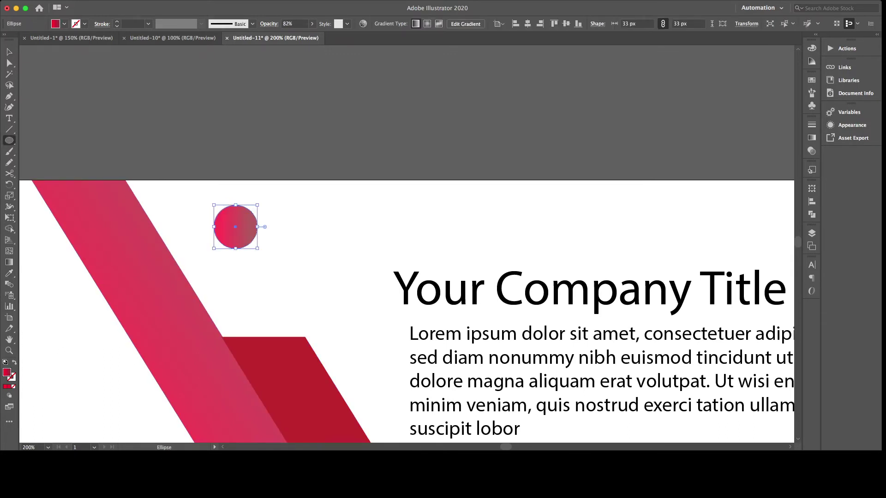
key("m")
mouse_move(163, 156)
left_mouse_down()
mouse_move(164, 181)
mouse_move(213, 215)
left_mouse_up()
key("a")
key("v")
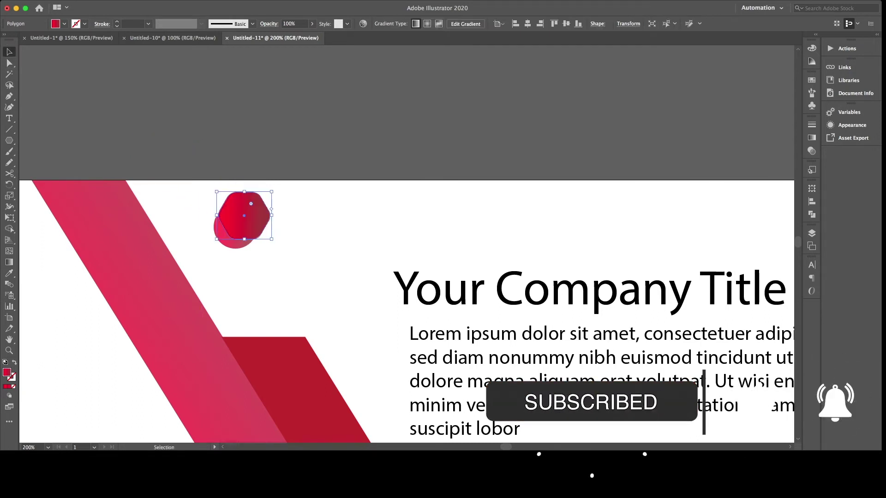
left_click_drag(268, 247, 270, 238)
scroll(243, 257, "up", 2)
left_click(207, 214)
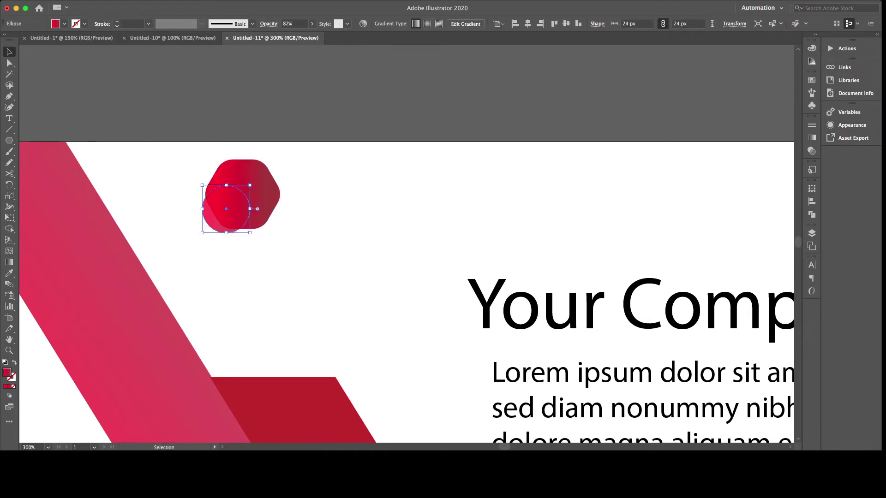
left_click_drag(233, 224, 232, 231)
Step: Give the hexagon the stripe's dark red and make the overlapping circle's fill white
scroll(233, 224, "down", 1)
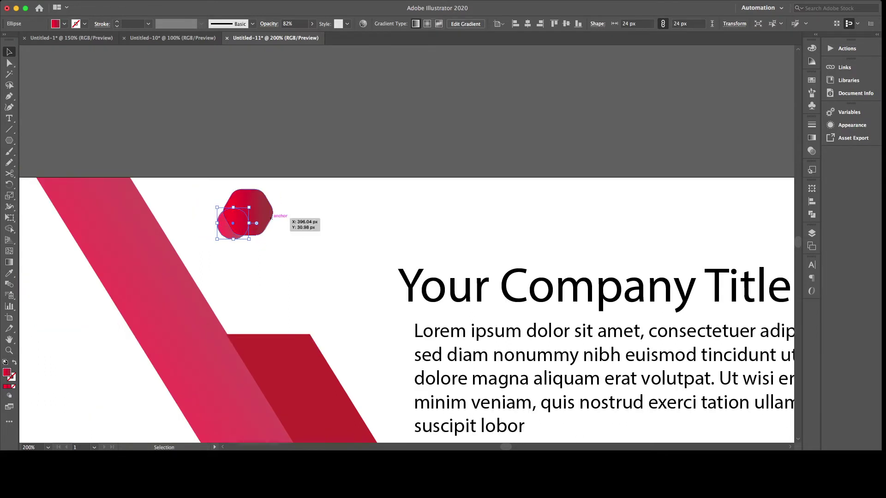
left_click(265, 217)
key("i")
left_click(286, 369)
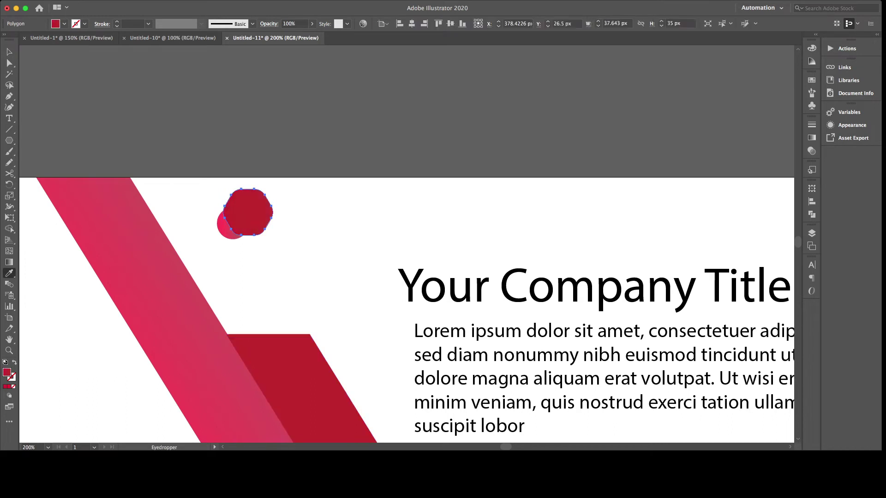
key("v")
left_click_drag(234, 223, 237, 221)
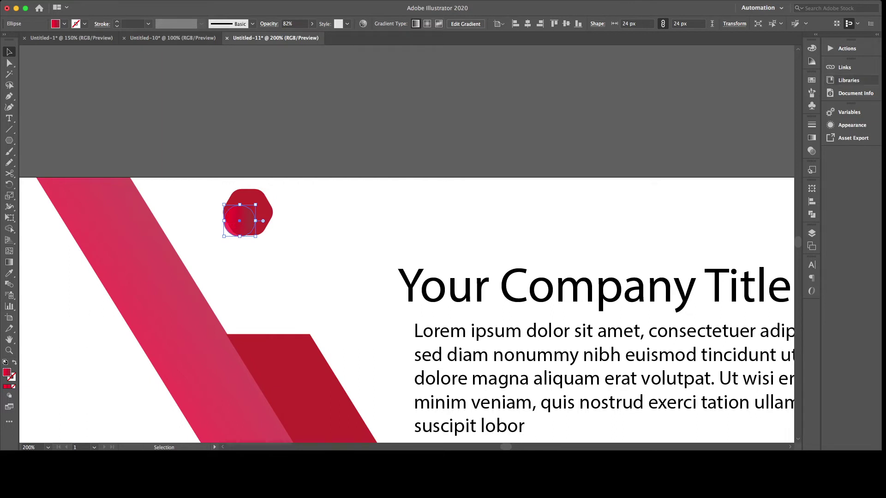
key("comma")
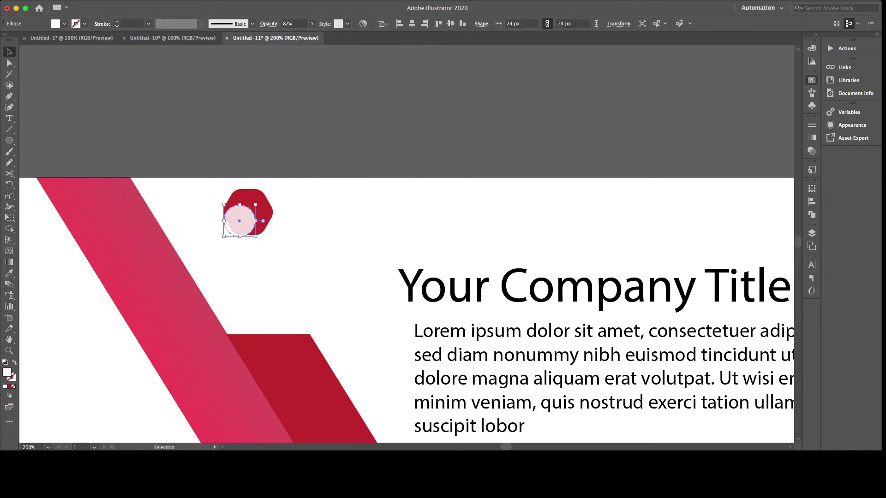
key("super+shift+a")
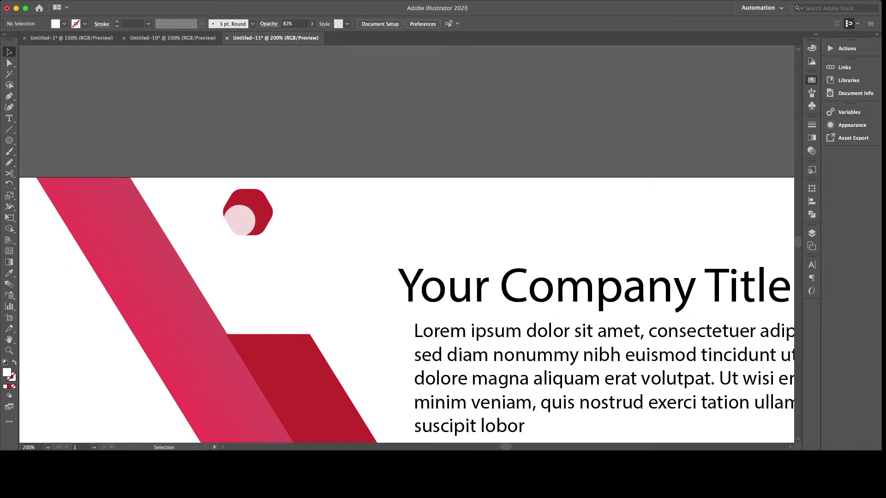
Step: Duplicate the company title, shrink the copy, and place it beside the hexagon
key("super+minus")
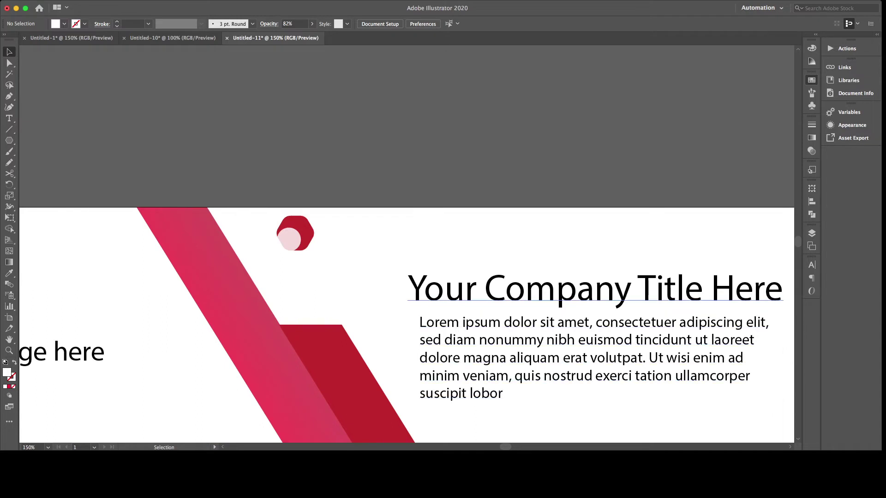
left_click_drag(595, 289, 554, 244)
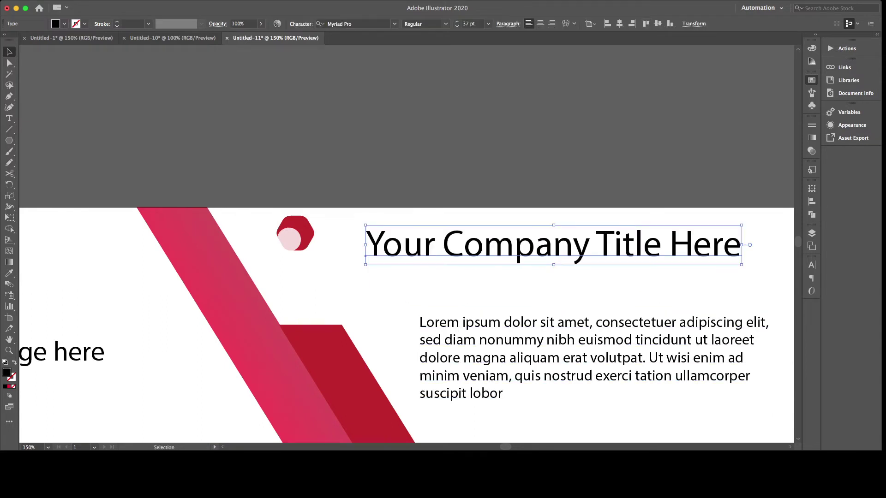
key("super+z")
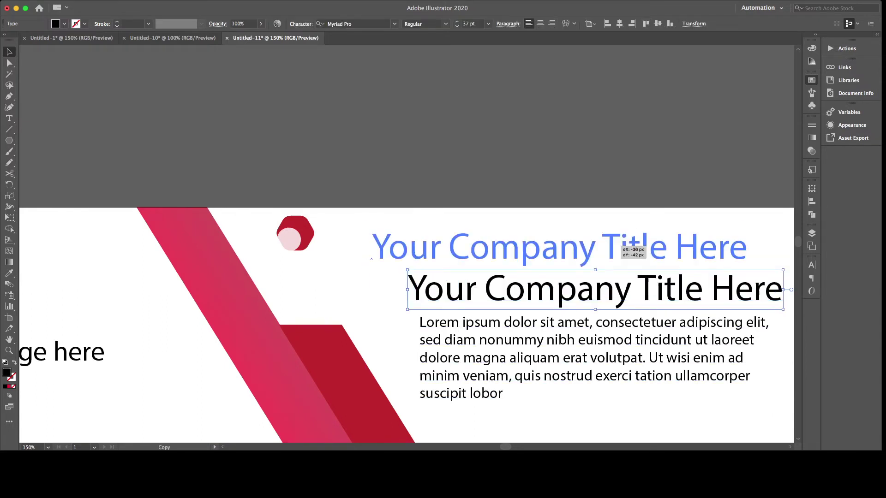
left_click_drag(595, 289, 531, 226)
left_click_drag(717, 240, 480, 216)
left_click_drag(343, 213, 344, 213)
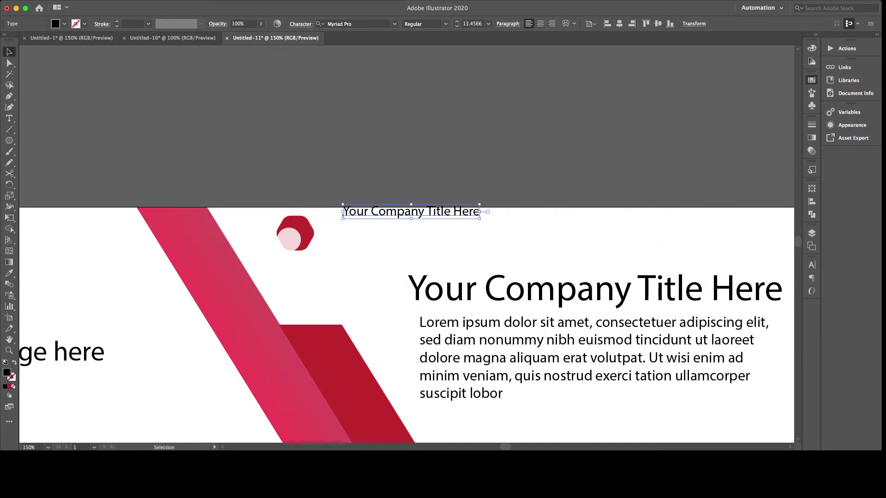
scroll(341, 217, "up", 2)
mouse_move(406, 208)
left_mouse_down()
mouse_move(356, 254)
mouse_move(564, 248)
left_mouse_up()
Step: Change the copied text to "Your LOgo", then enlarge and position it beside the hexagon
key("Return")
type("Lo")
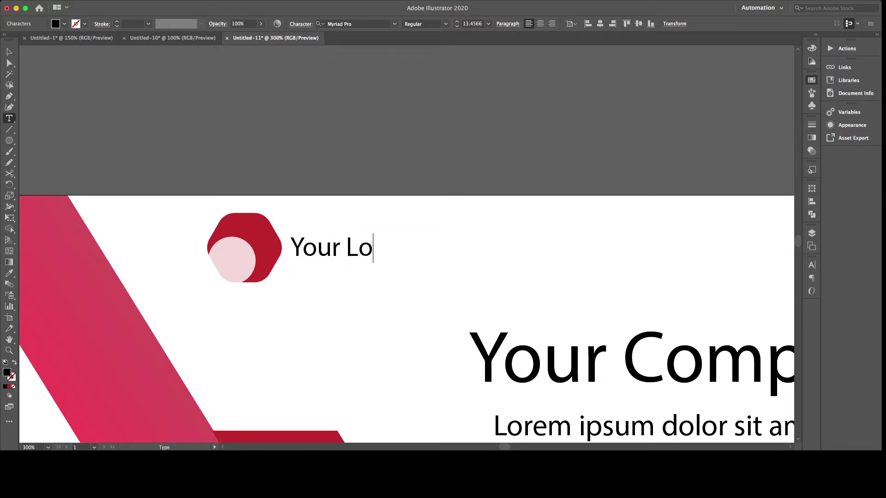
key("BackSpace")
type("O")
type("go")
key("Escape")
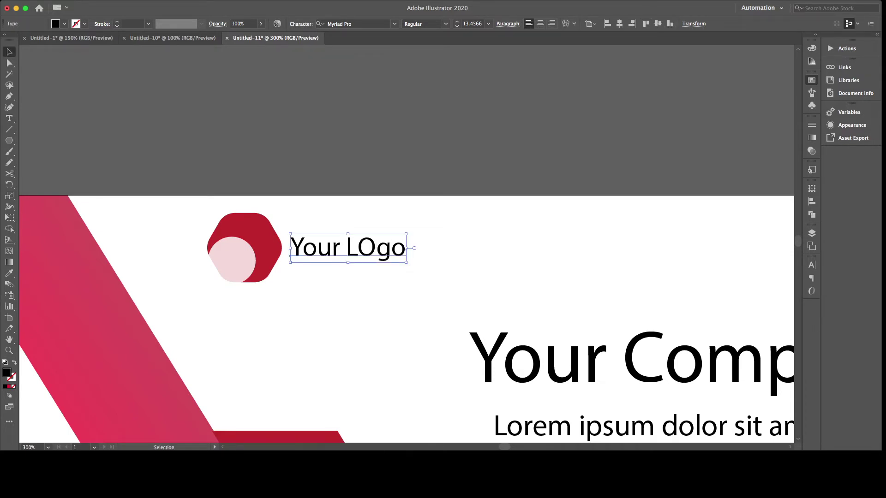
left_click_drag(406, 262, 441, 271)
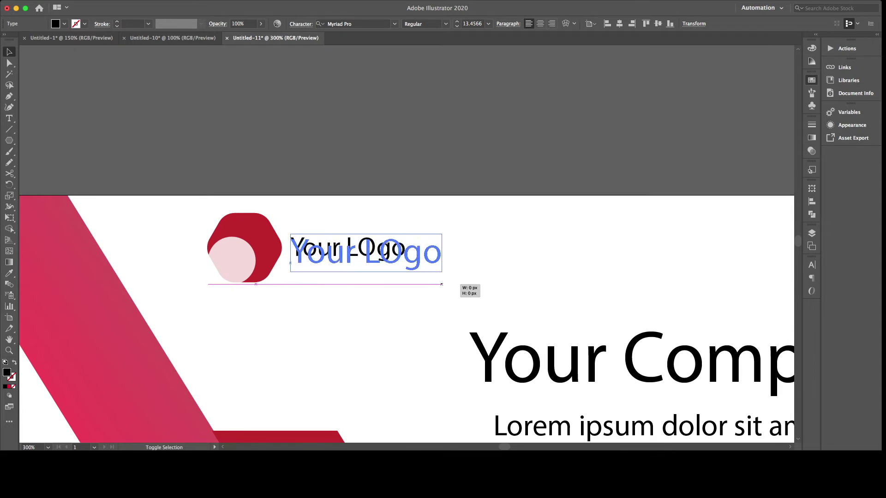
left_click_drag(365, 251, 361, 249)
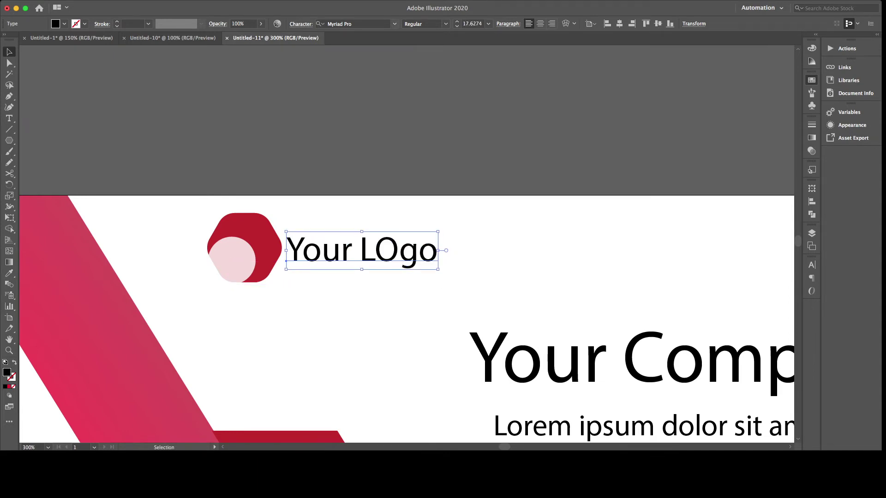
Step: Set the Your LOgo text in Cocogoose and sample the hexagon's red onto it
left_click(339, 24)
key("Down")
key("Down")
key("Down")
key("Down")
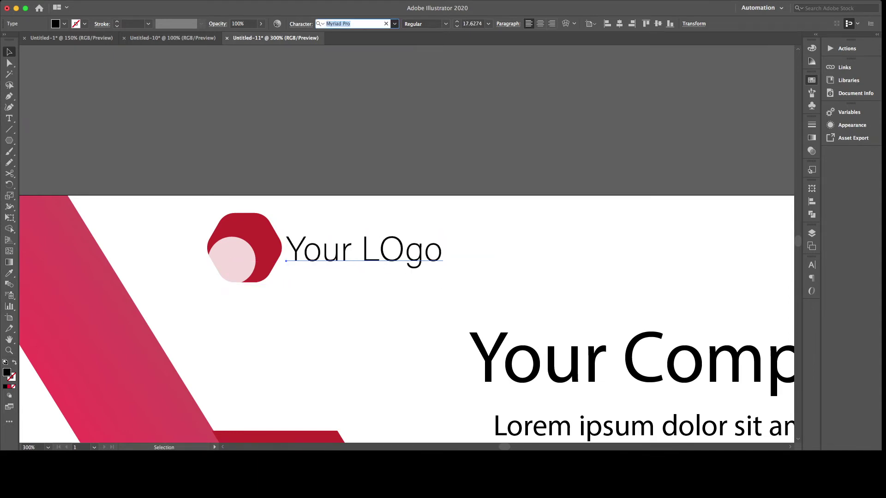
key("Down")
key("Return")
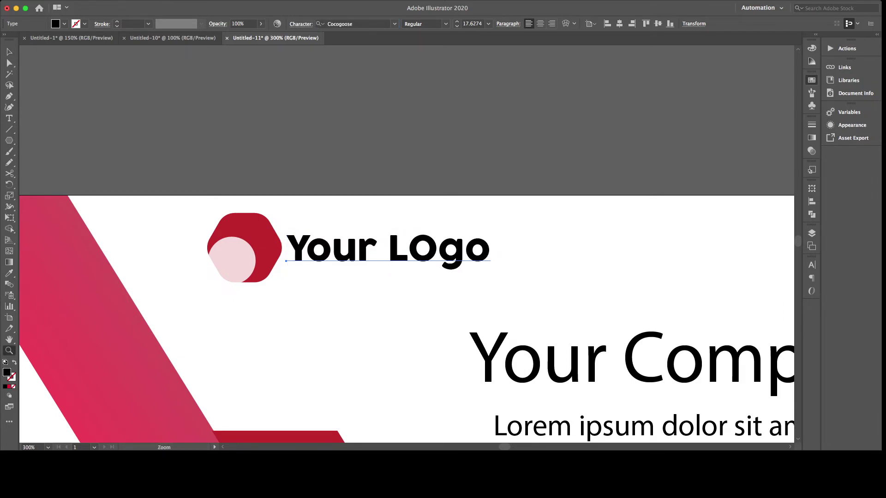
key("ctrl+z")
left_click(339, 24)
key("Down")
key("Down")
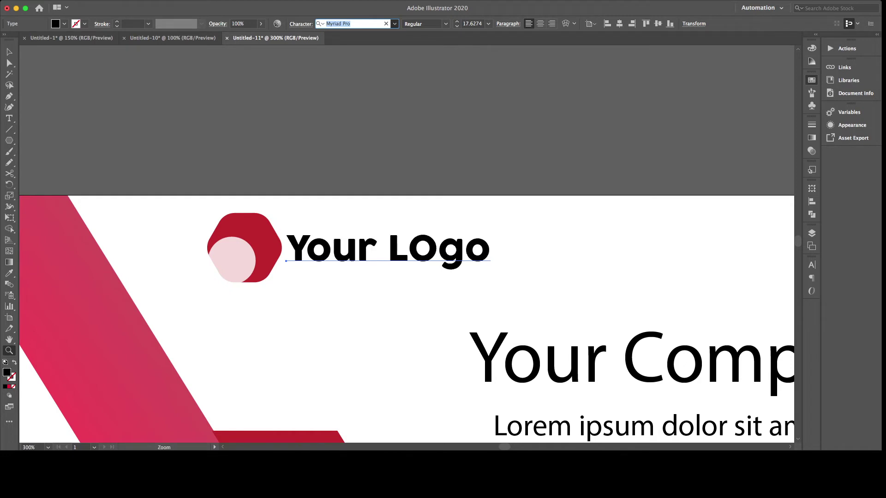
type("Cocogoose")
key("Return")
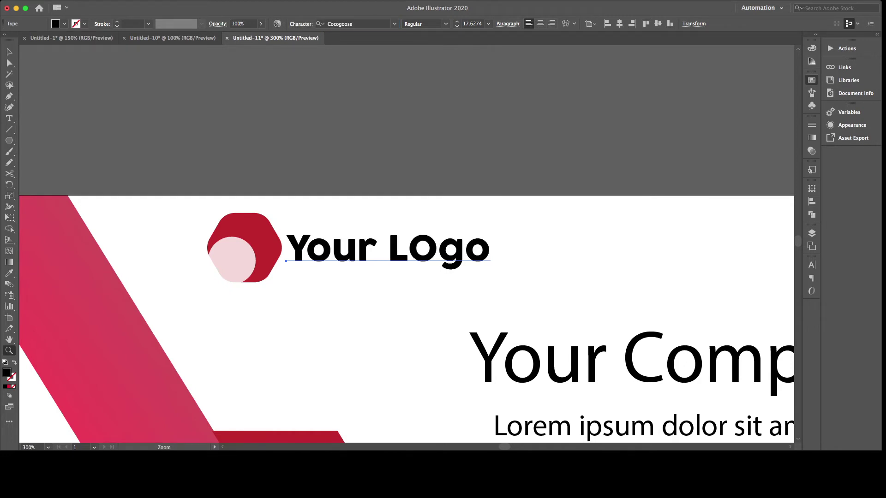
key("i")
left_click(267, 240)
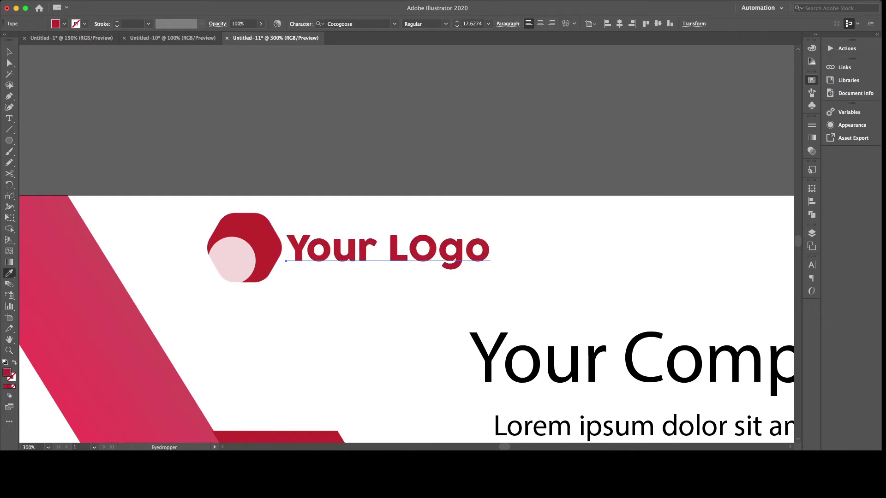
Step: Copy the Your LOgo text below itself and retype it as "and line here"
key("v")
left_click_drag(351, 247, 350, 247)
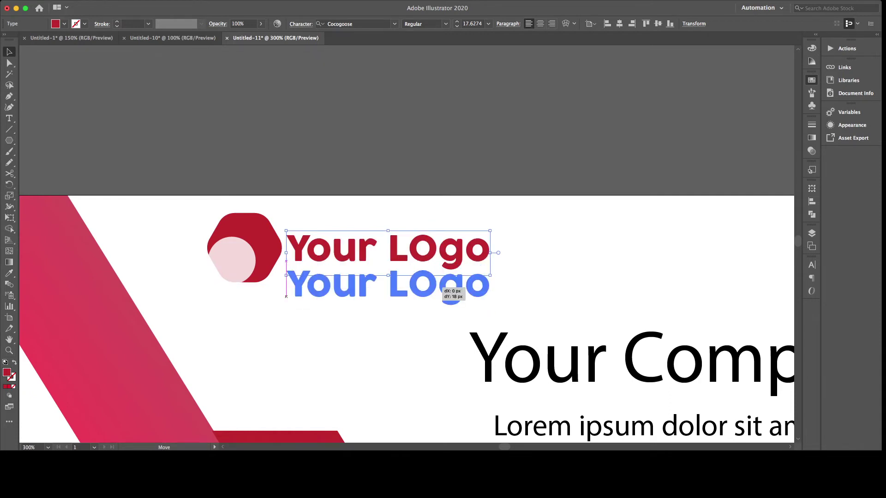
left_click_drag(451, 257, 450, 257)
left_click_drag(388, 249, 388, 293)
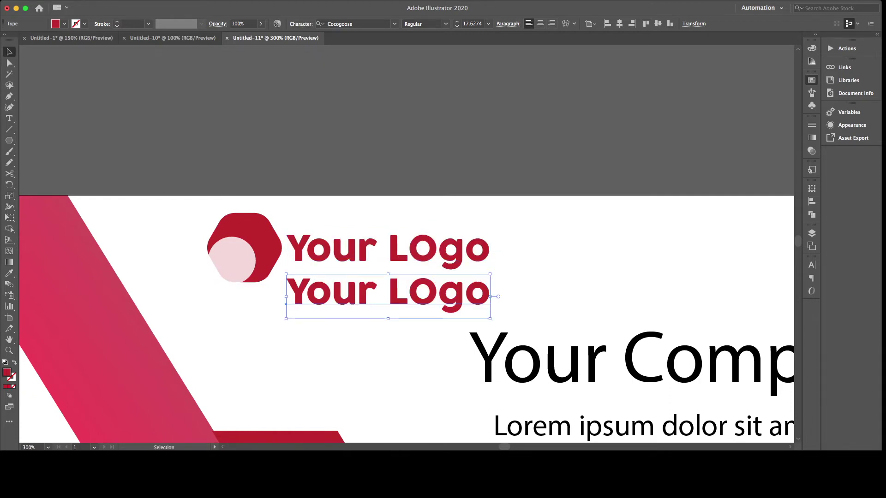
triple_click(388, 295)
type("and")
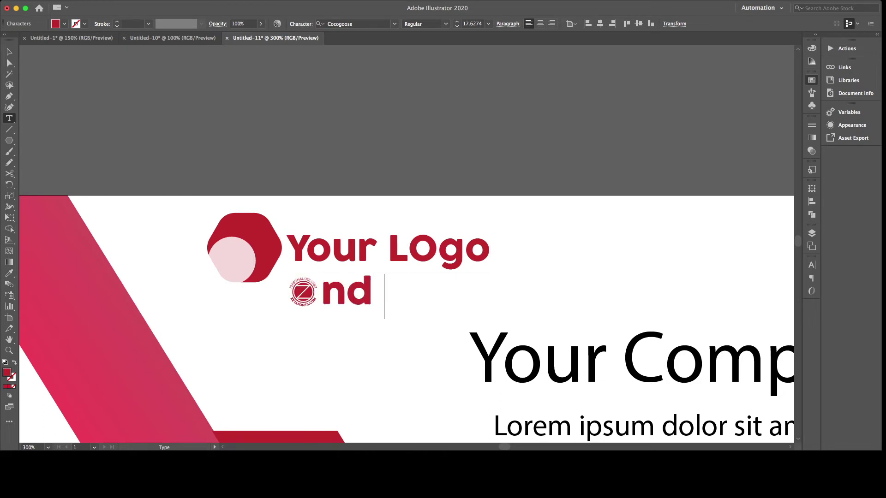
type(" line")
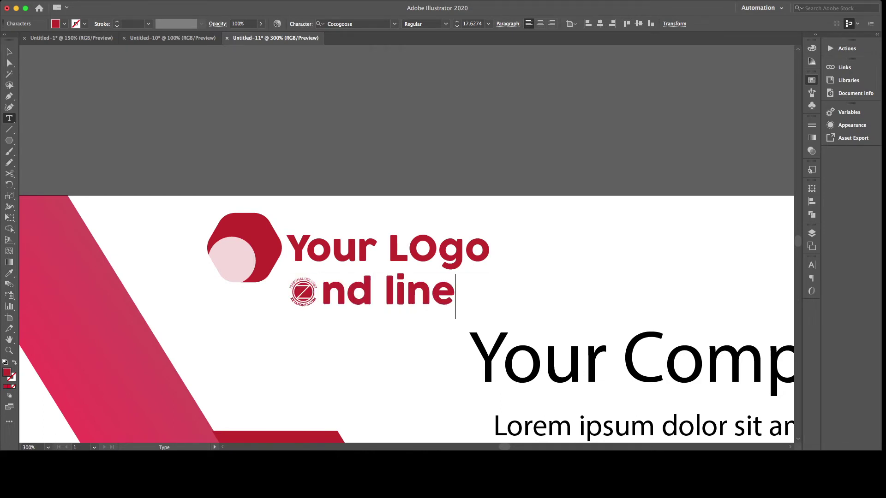
type(" here")
key("Escape")
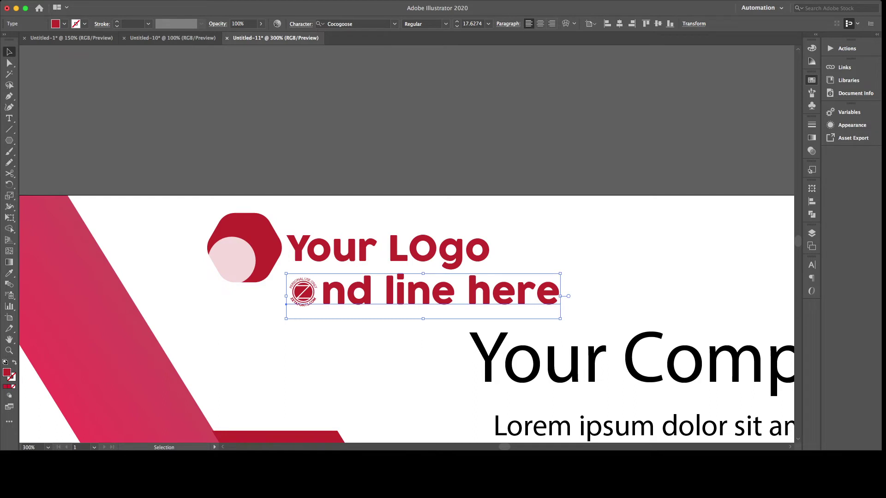
Step: Shrink the tagline and widen its letter spacing three steps
mouse_move(560, 318)
left_mouse_down()
mouse_move(435, 299)
mouse_move(432, 287)
mouse_move(485, 287)
mouse_move(477, 282)
left_mouse_up()
left_click(489, 314)
mouse_move(347, 281)
left_mouse_down()
mouse_move(300, 282)
mouse_move(347, 282)
left_mouse_up()
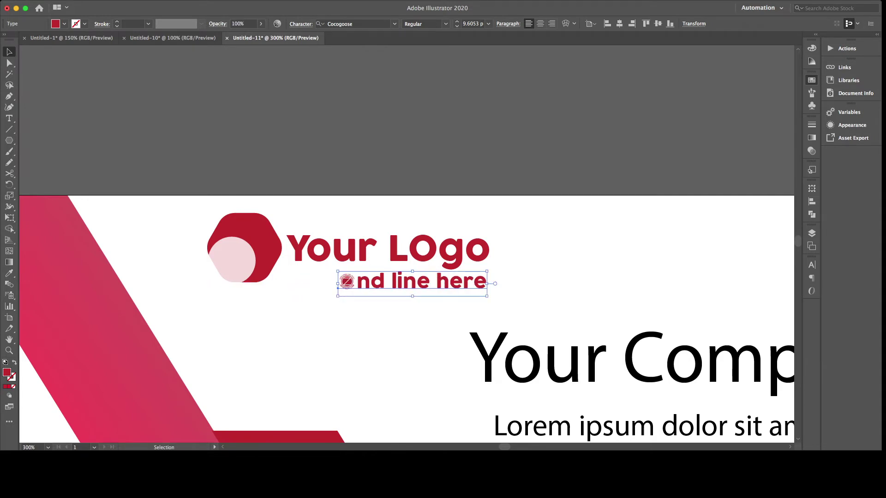
double_click(347, 281)
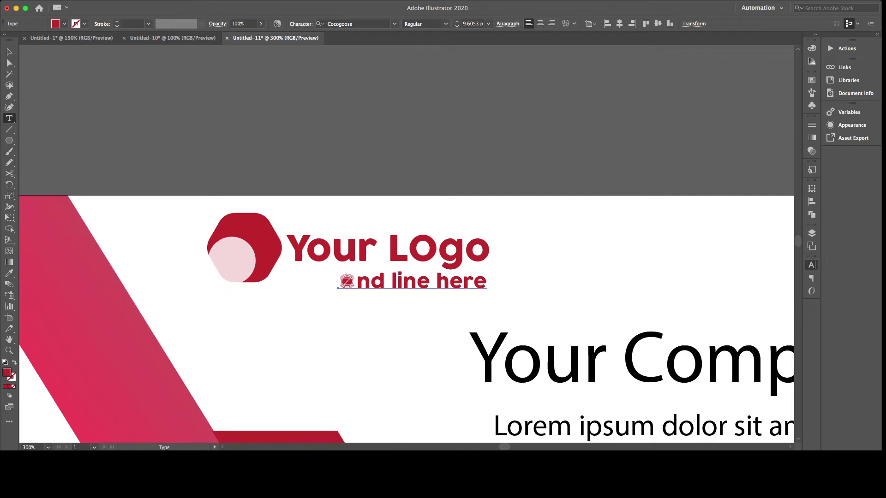
key("alt+Right")
key("alt+Right")
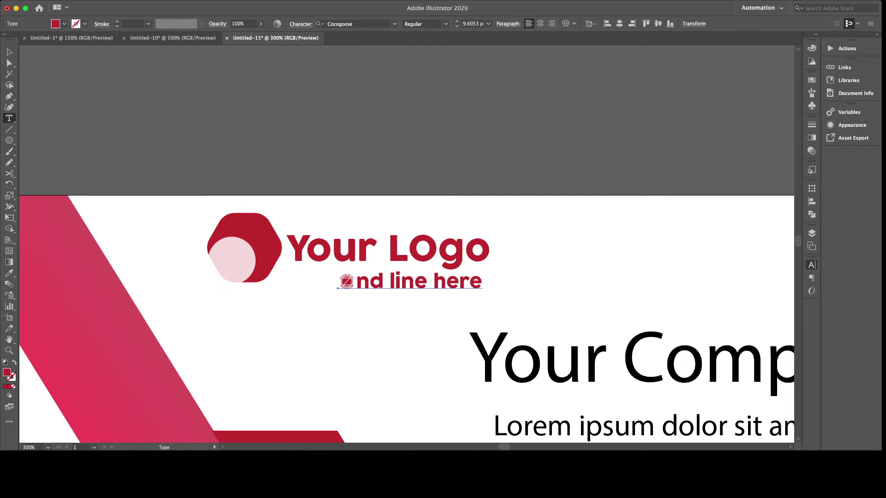
key("alt+Right")
key("alt+Right")
key("alt+Right")
key("alt+Right")
key("alt+Right")
key("alt+Right")
key("alt+Right")
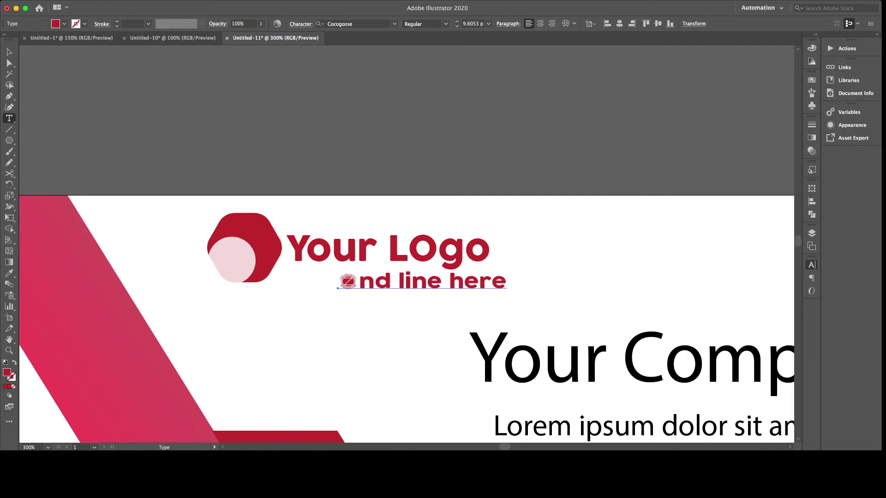
key("alt+Right")
key("alt+Right")
key("alt+Right")
key("alt+Right")
key("alt+Right")
key("alt+Right")
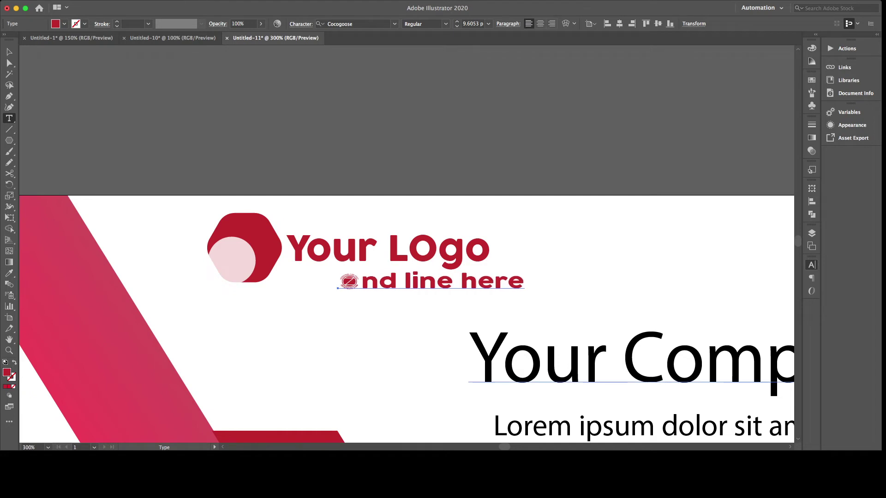
key("Escape")
Step: Set the tagline to 6 pt and align it under the logo text
left_click_drag(337, 289, 293, 288)
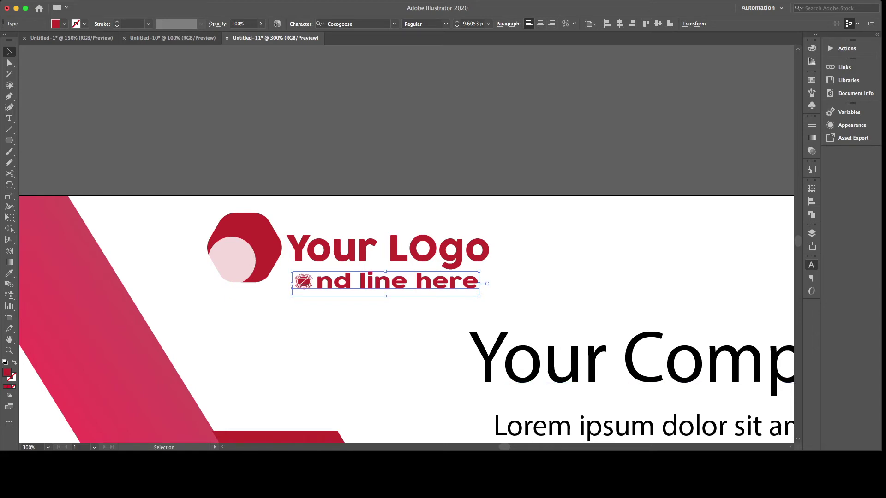
type("6")
key("Return")
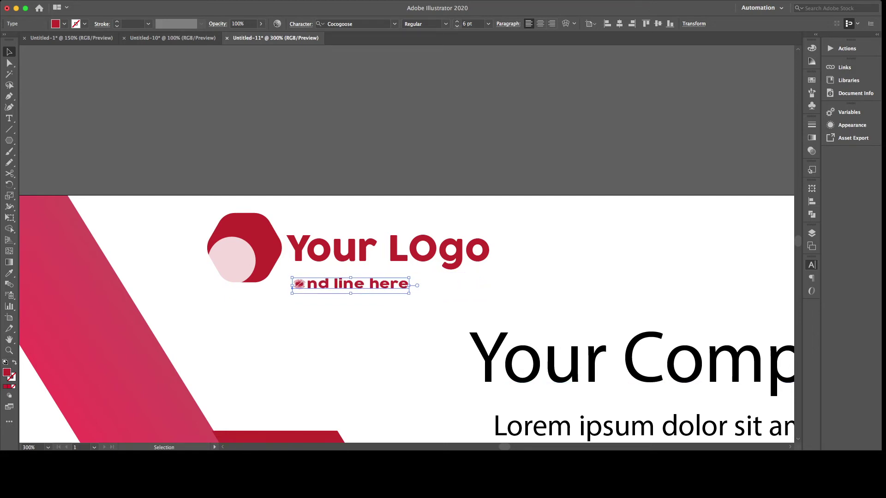
mouse_move(298, 285)
left_mouse_down()
mouse_move(396, 279)
mouse_move(282, 277)
left_mouse_up()
key("super+shift+a")
left_click(396, 278)
Step: Copy the Instagram, Facebook, YouTube icons and web address from Untitled-10 into Untitled-11's bottom-right corner
key("super+shift+a")
key("super+1")
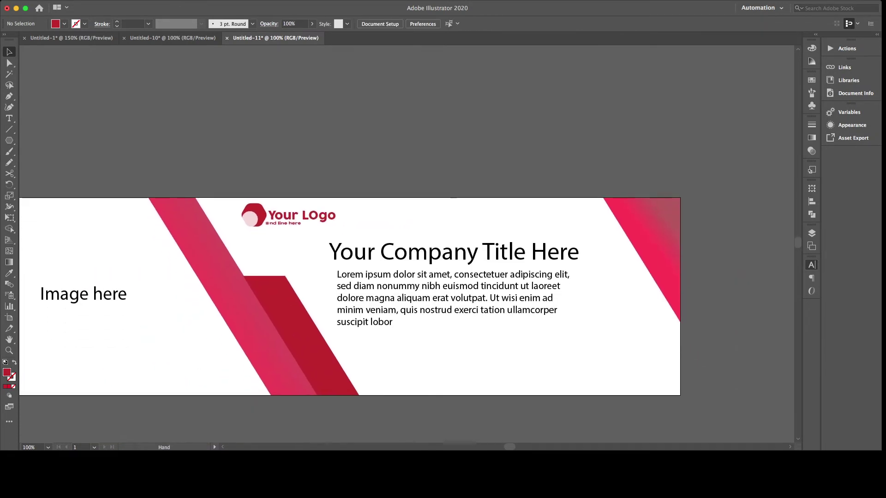
left_click_drag(415, 300, 379, 249)
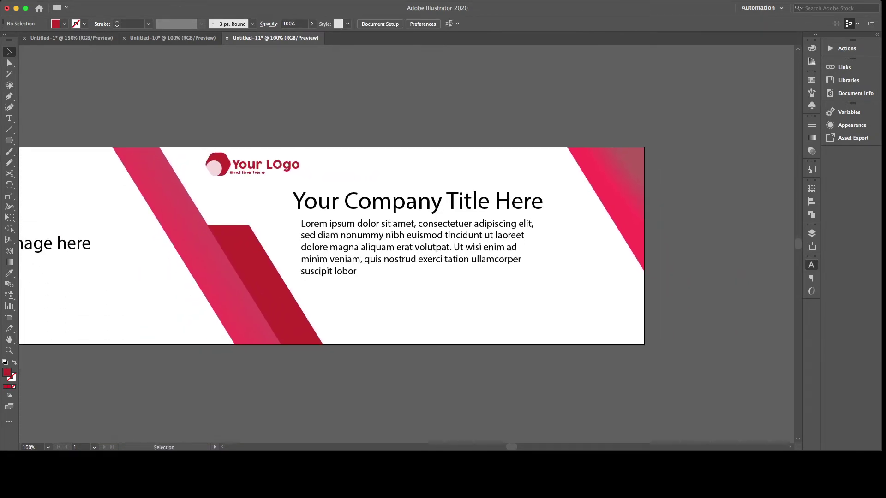
left_click(173, 38)
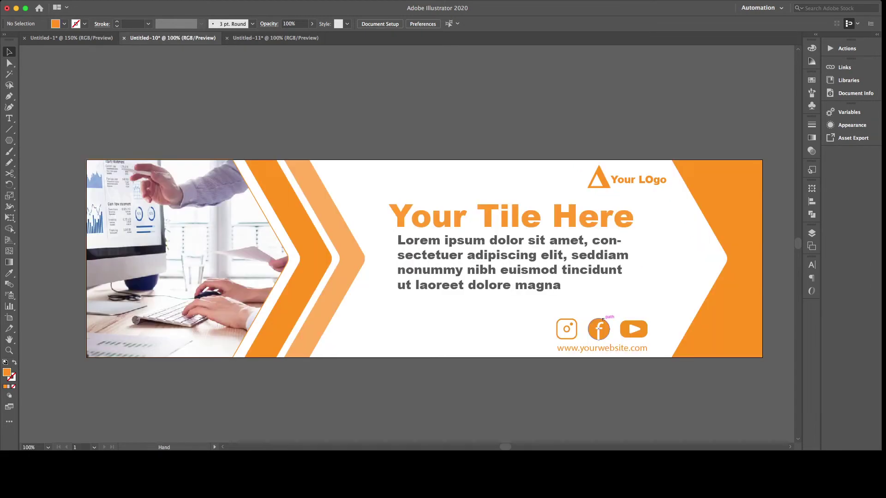
left_click_drag(459, 293, 576, 338)
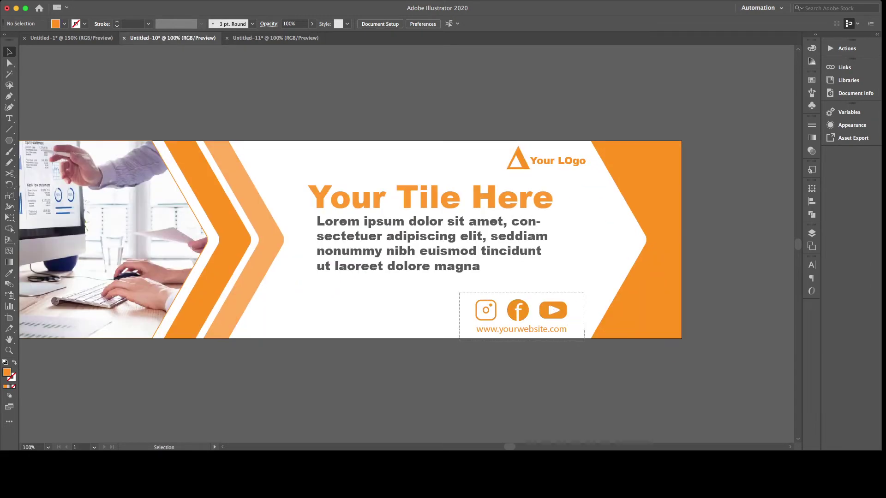
left_click(275, 38)
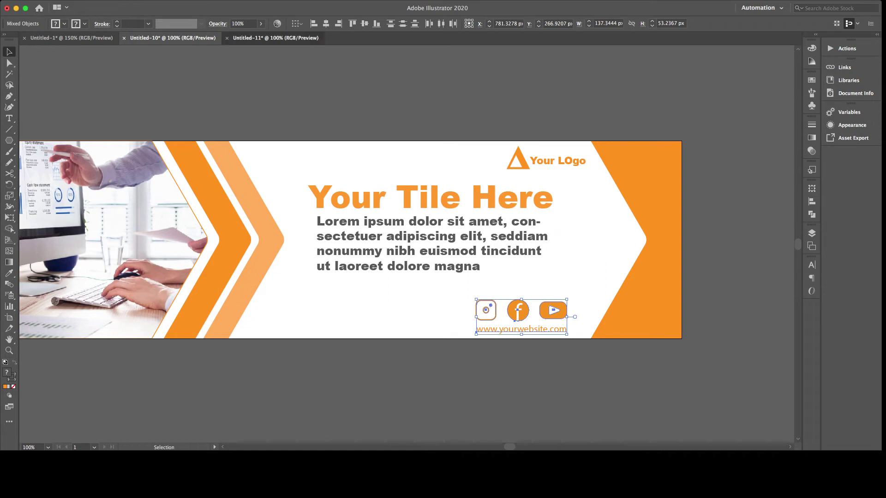
key("ctrl+v")
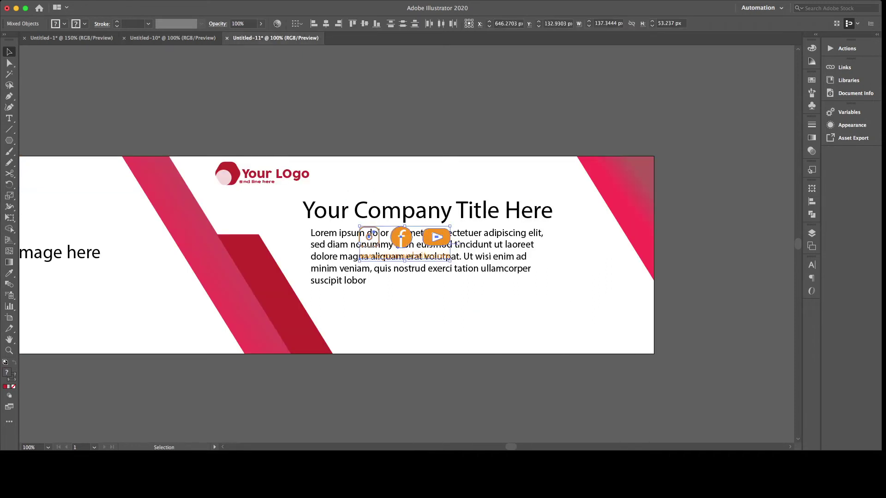
mouse_move(448, 249)
left_mouse_down()
mouse_move(548, 305)
mouse_move(589, 312)
left_mouse_up()
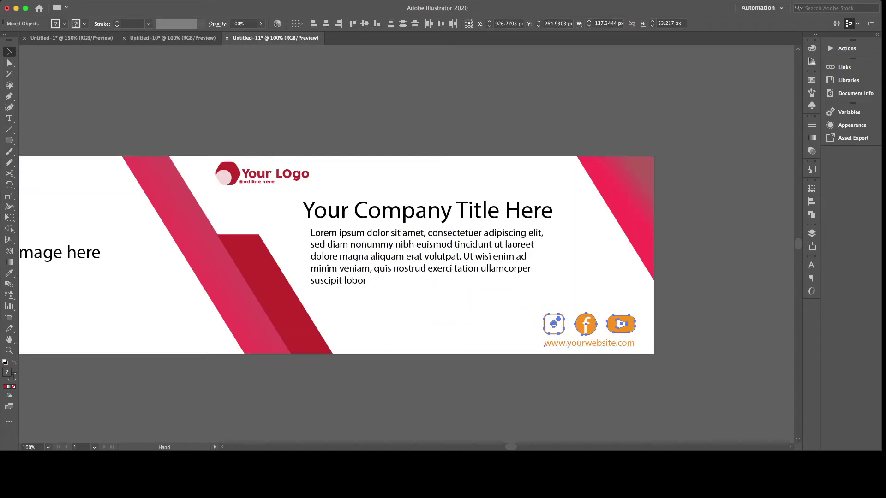
scroll(588, 312, "down", 2)
scroll(588, 312, "right", 2)
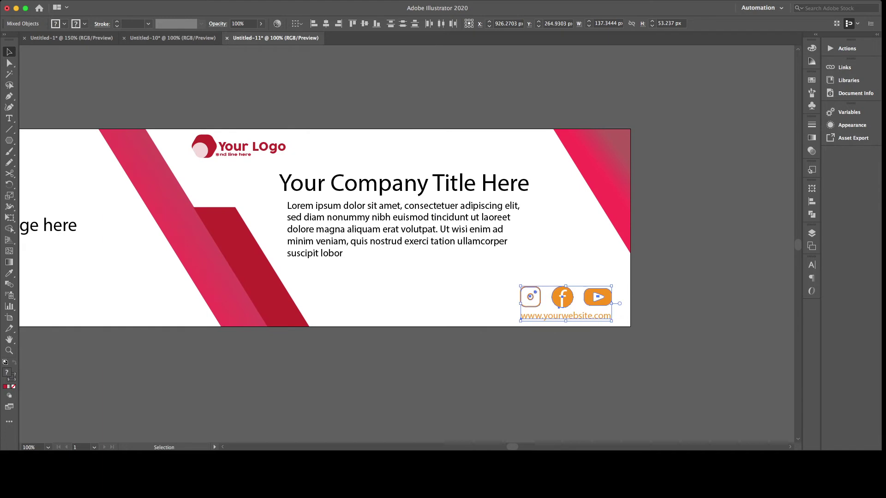
Step: Give the YouTube rounded rectangle and Facebook circle the pink gradient fill
key("ctrl+equal")
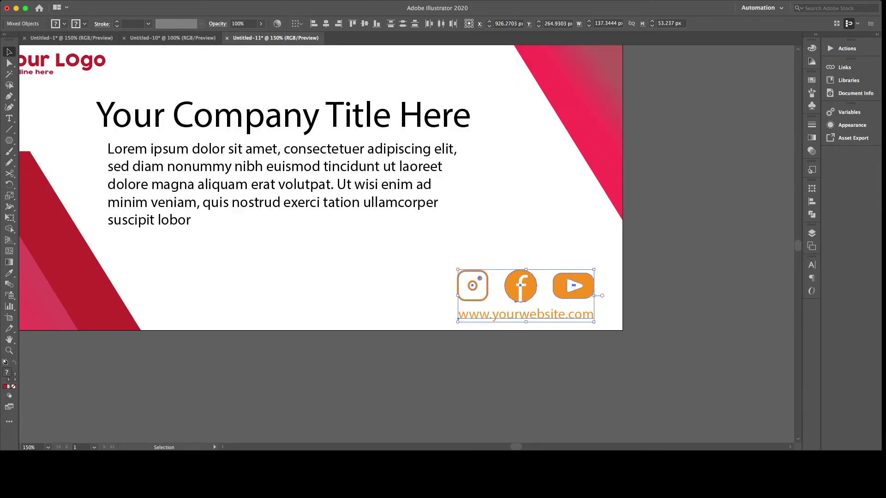
key("ctrl+equal")
left_click(556, 287)
key("a")
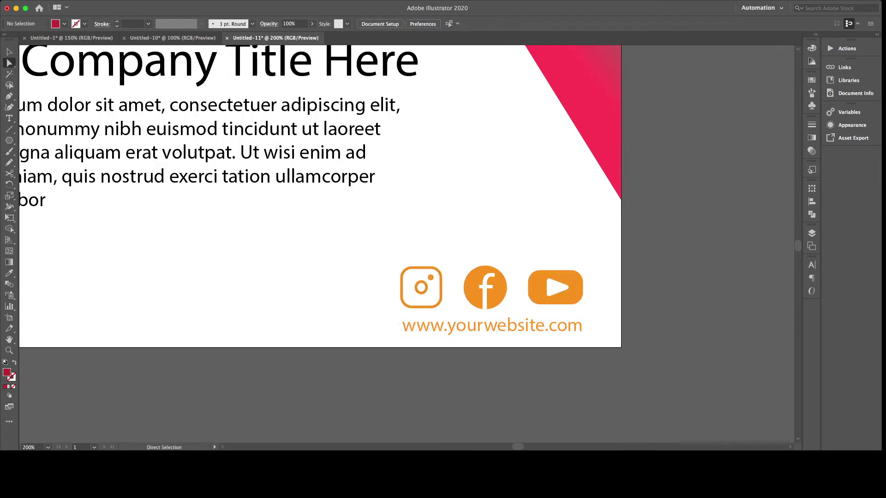
left_click(576, 297)
key("i")
left_click(595, 115)
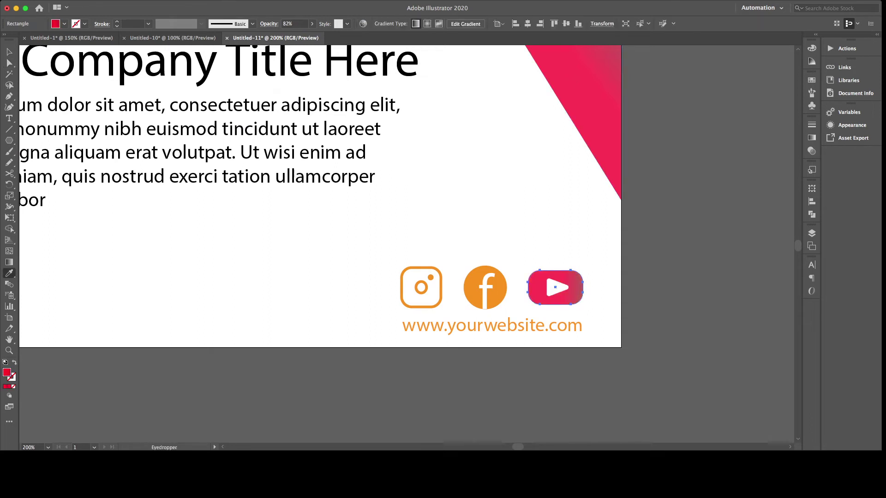
left_click(498, 272, "ctrl")
left_click(530, 287)
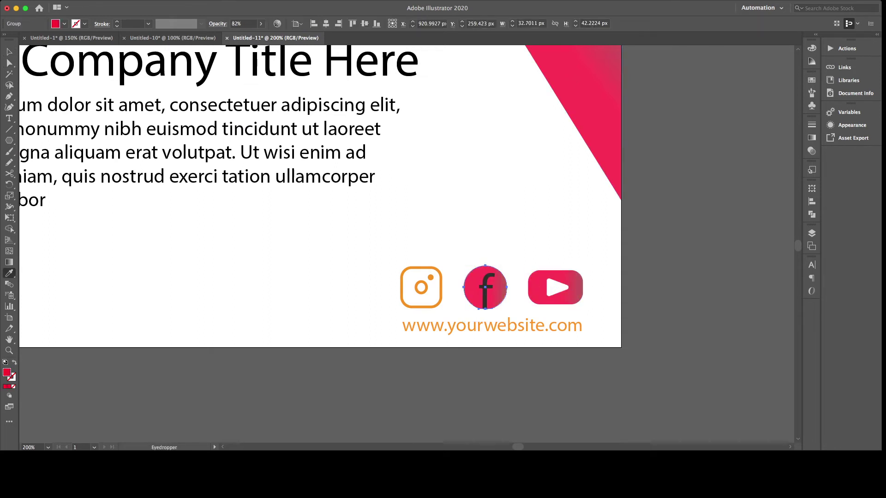
key("c")
key("a")
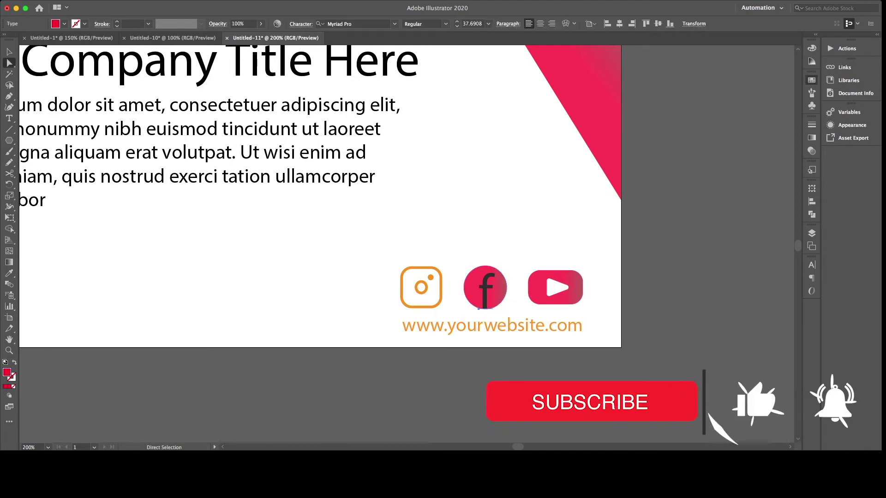
Step: Turn the Instagram icon's small dot red and nudge it up and right
key("v")
left_click(421, 297)
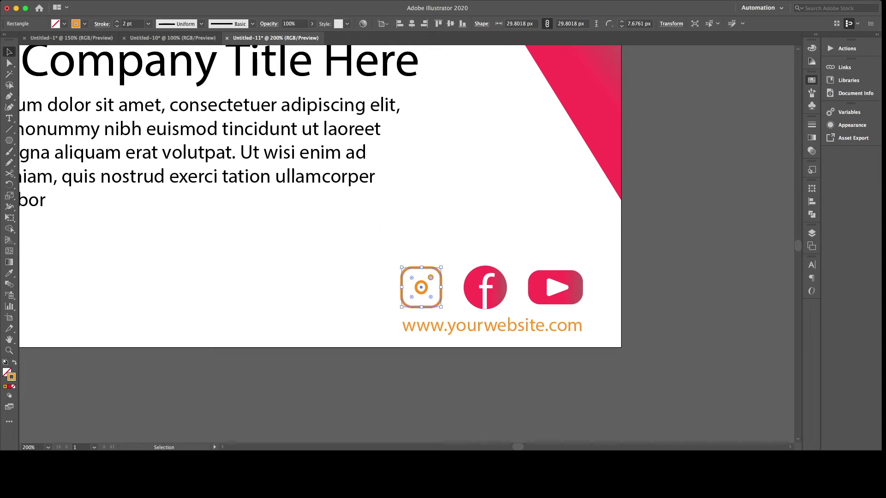
left_click(421, 288)
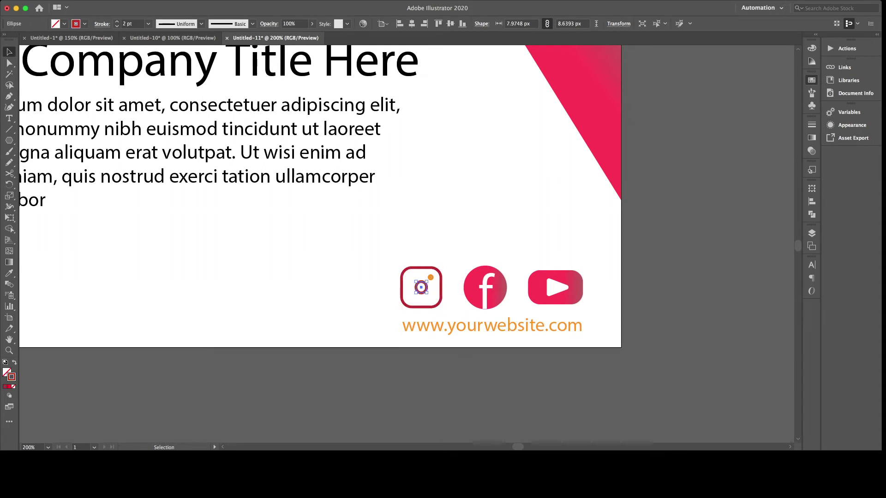
left_click(430, 277)
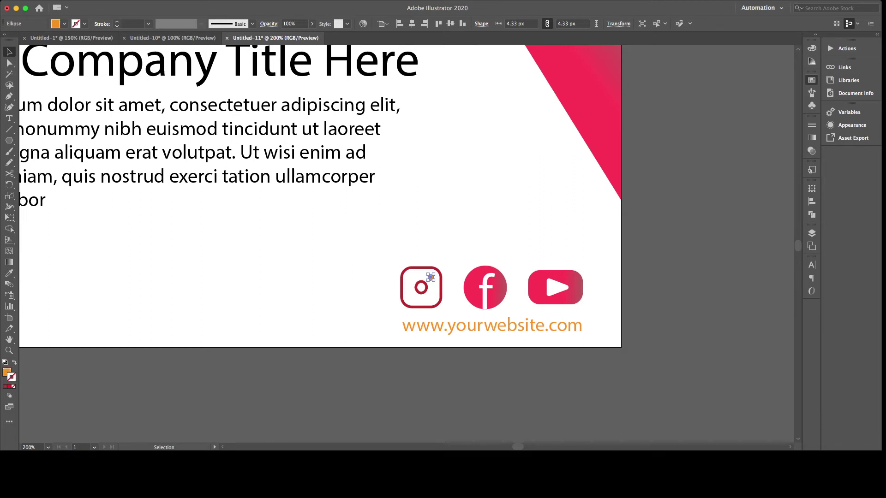
key("ctrl+z")
left_click(491, 326)
left_click(431, 277)
key("ctrl+plus")
key("ctrl+plus")
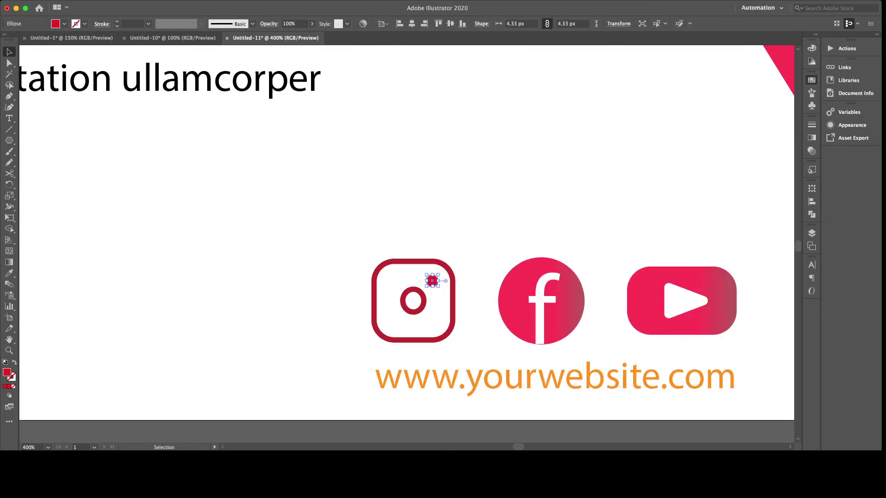
left_click_drag(432, 280, 435, 277)
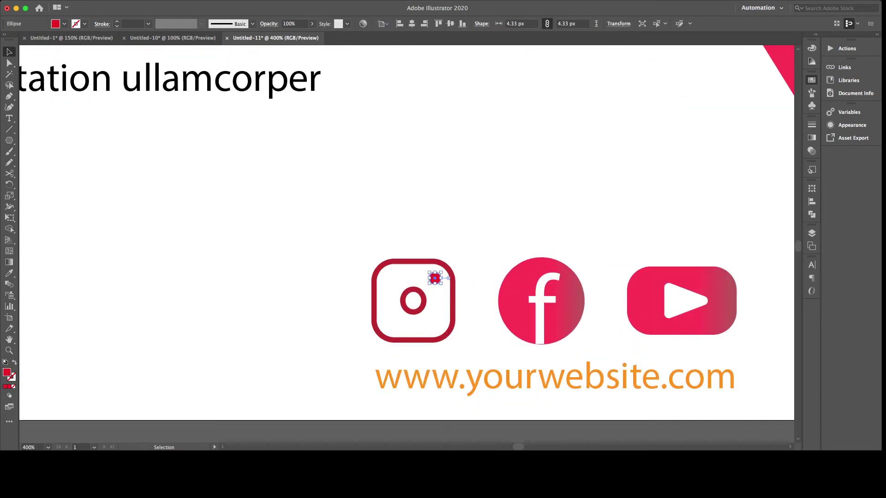
key("ctrl+shift+a")
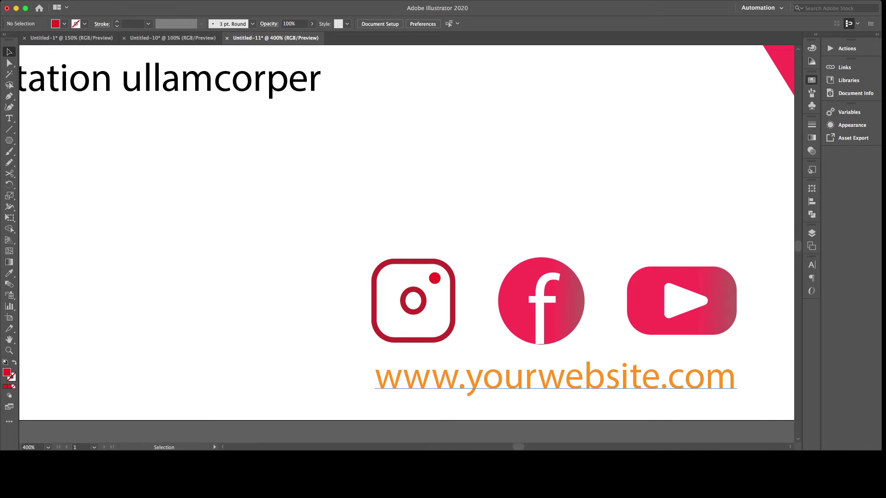
left_click(556, 376)
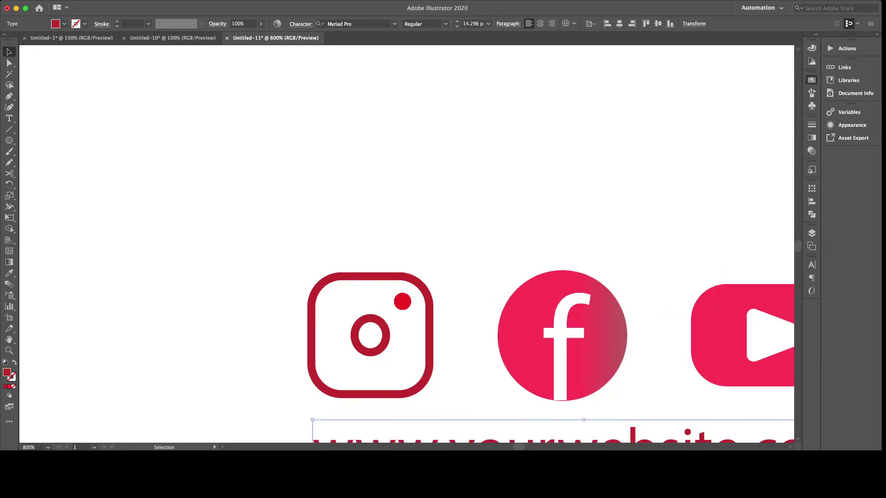
scroll(502, 227, "down", 5)
scroll(503, 227, "up", 2)
scroll(494, 232, "up", 2)
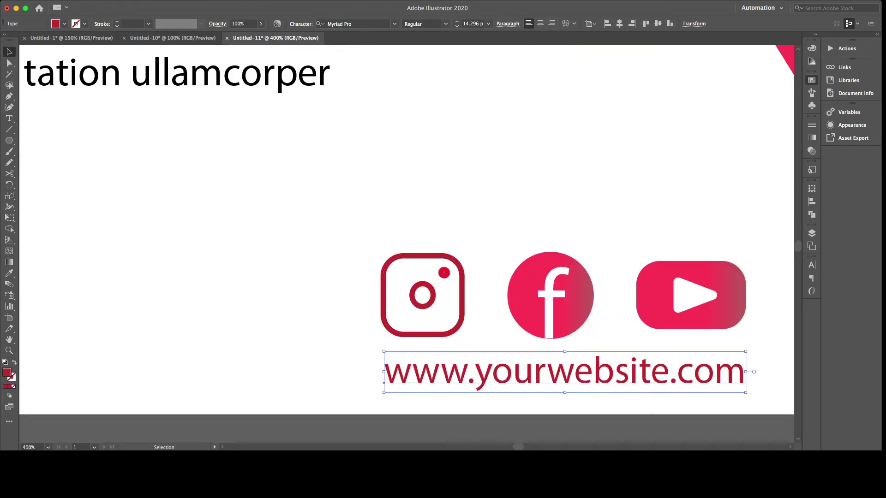
left_click(444, 273)
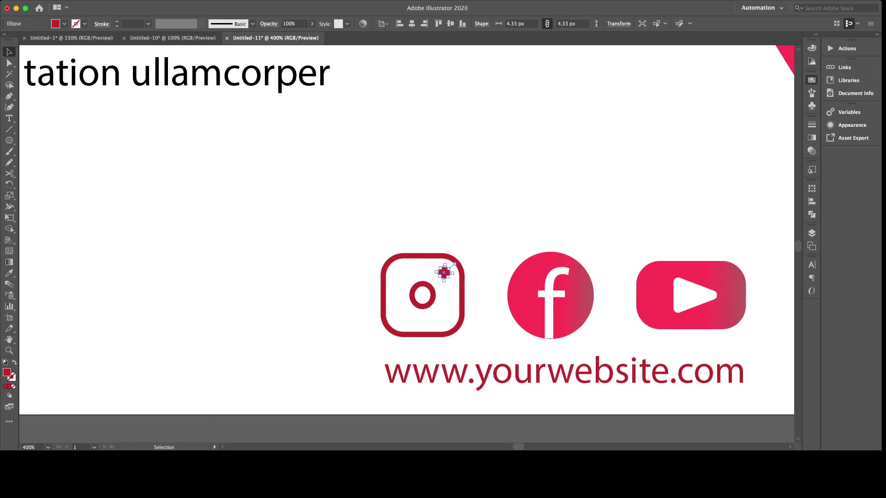
scroll(443, 272, "down", 2)
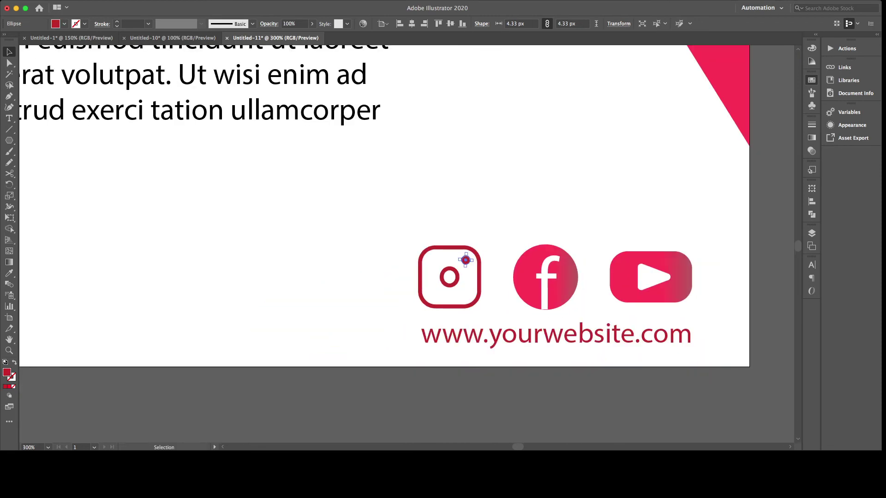
scroll(462, 231, "down", 2)
scroll(487, 191, "down", 1)
mouse_move(487, 192)
left_mouse_down()
mouse_move(513, 251)
mouse_move(542, 288)
left_mouse_up()
left_click(512, 251)
Step: Inspect the Instagram icon's rounded square, lens circle and dot, then fit the whole banner in view
scroll(558, 331, "up", 2, "alt")
left_click(557, 330)
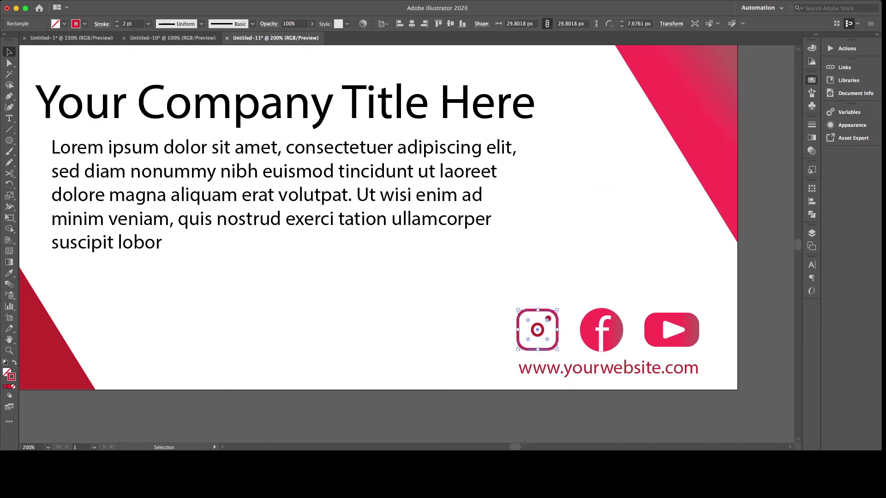
left_click(540, 330)
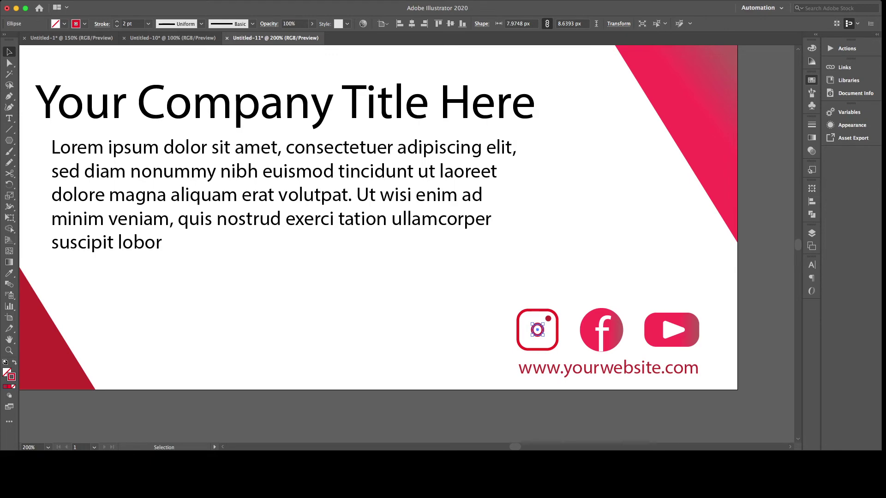
left_click(548, 319)
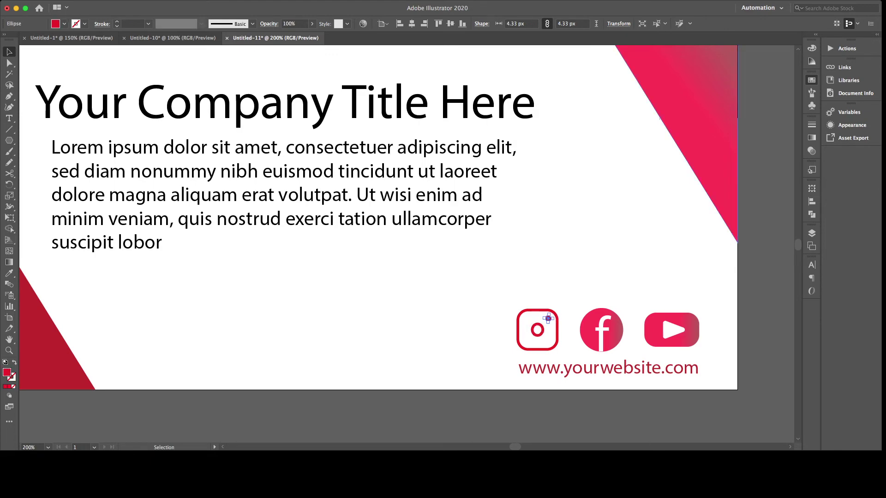
key("ctrl+shift+a")
key("ctrl+1")
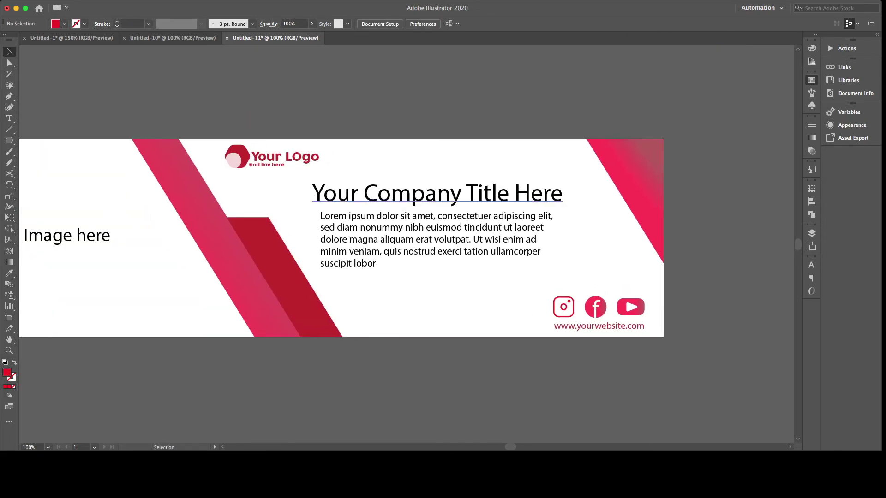
Step: Change the company title's font to BLUEFISH SCRATCHED
left_click(437, 193)
scroll(437, 192, "right", 8)
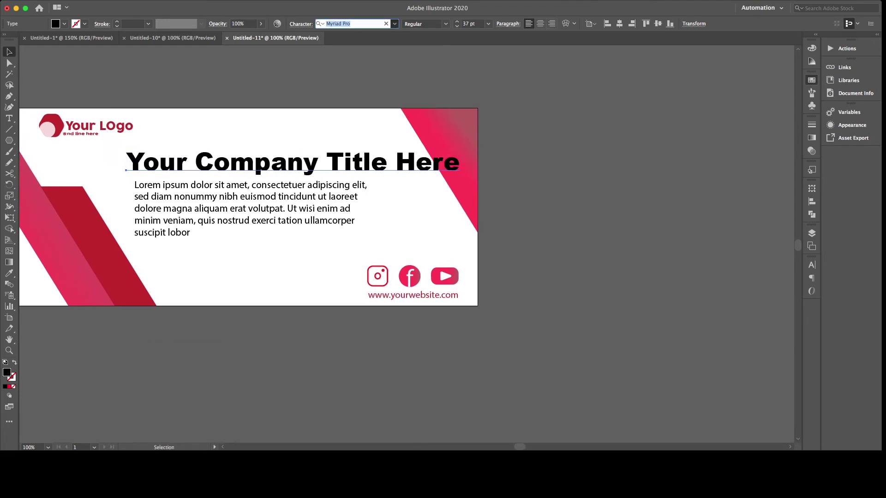
key("Down")
key("Down")
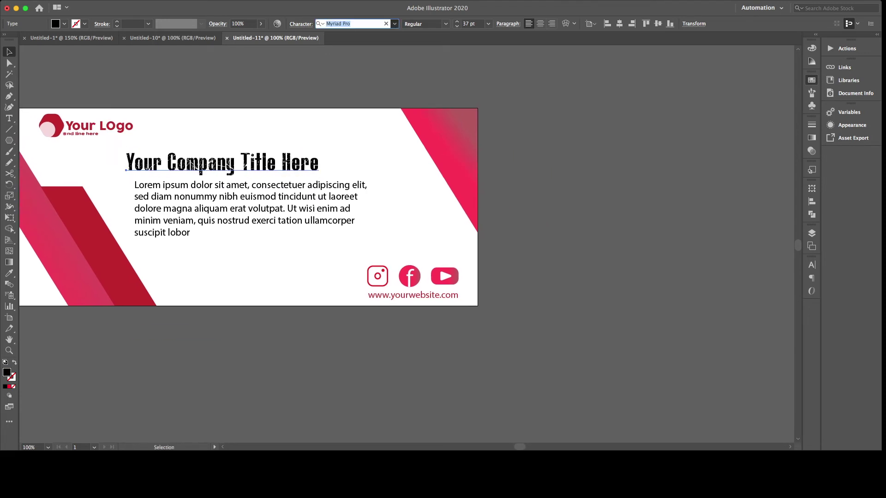
key("Return")
scroll(264, 174, "left", 6)
Step: Enlarge the title slightly and move it down just above the body text
left_click(265, 174)
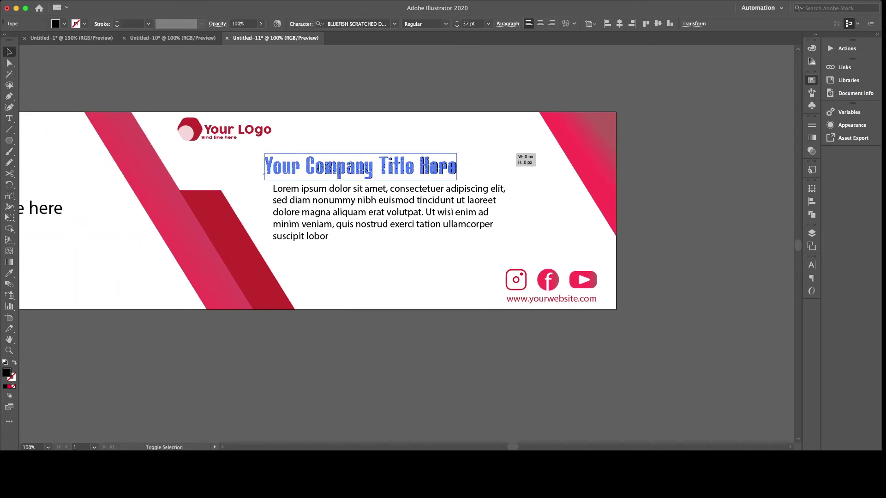
mouse_move(508, 147)
left_mouse_down()
mouse_move(567, 140)
mouse_move(503, 172)
left_mouse_up()
key("Escape")
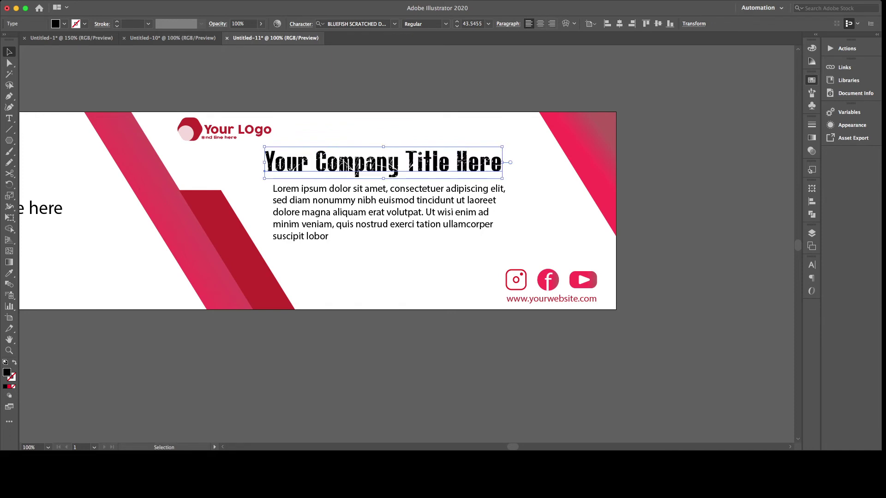
left_click_drag(383, 161, 388, 168)
Step: Colour the title and the lorem paragraph crimson, sampled from the red stripe
key("ctrl+shift+a")
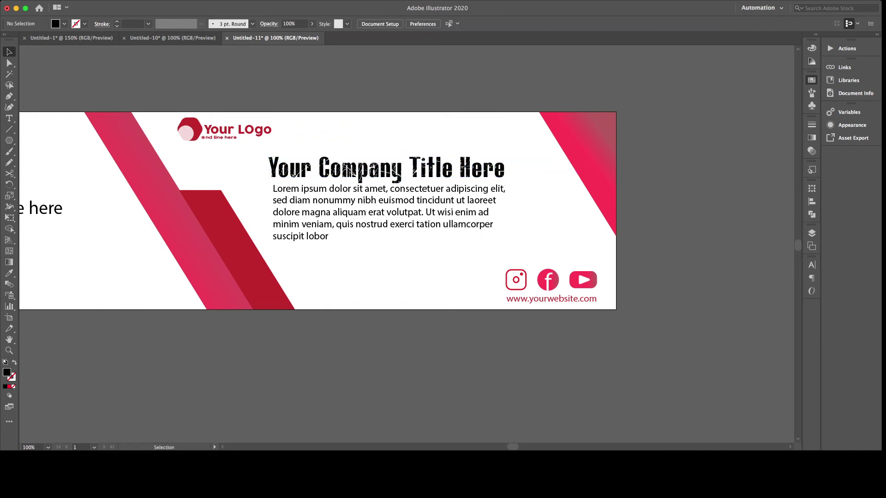
left_click_drag(323, 230, 362, 233)
left_click(415, 168)
key("i")
left_click(618, 152)
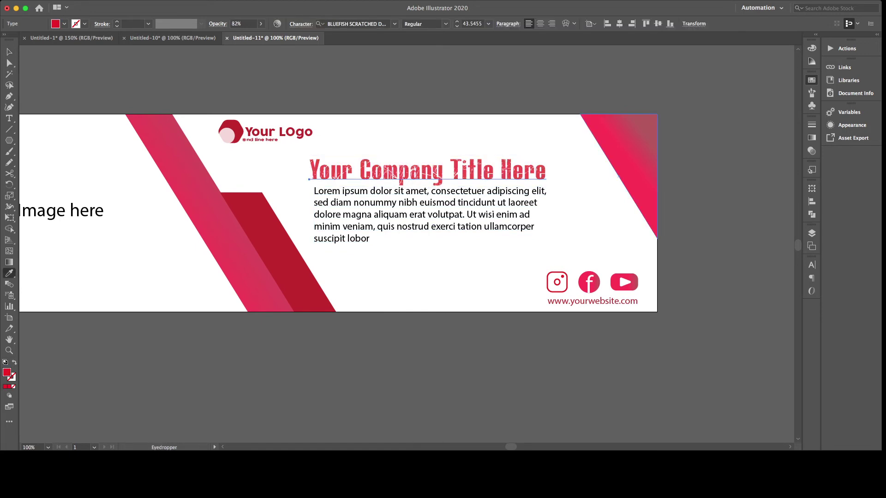
key("v")
scroll(355, 212, "left", 2)
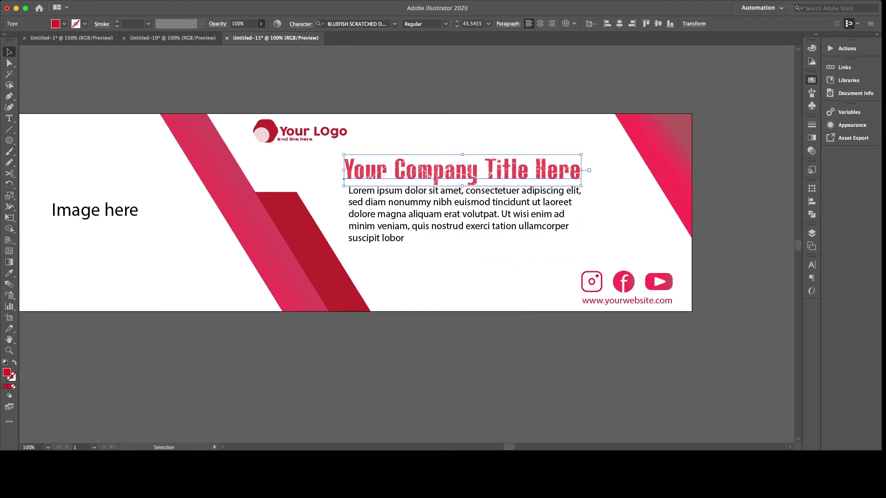
key("ctrl+shift+a")
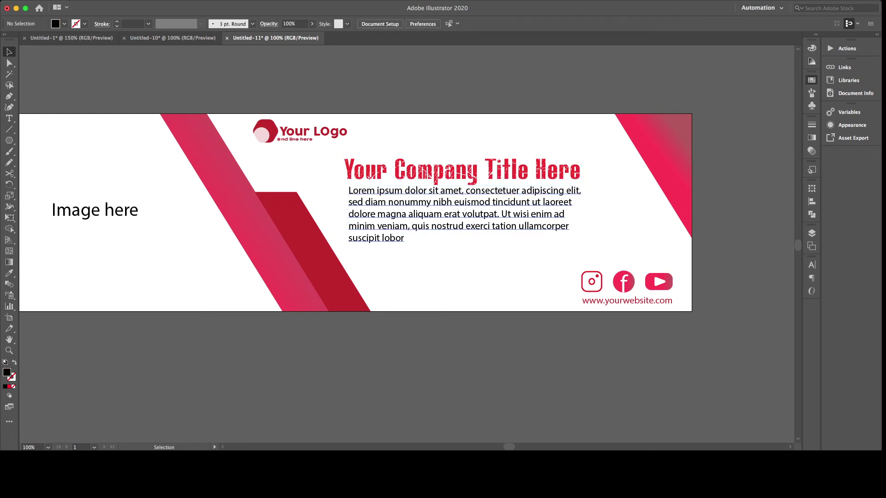
left_click(462, 214)
left_click(461, 171)
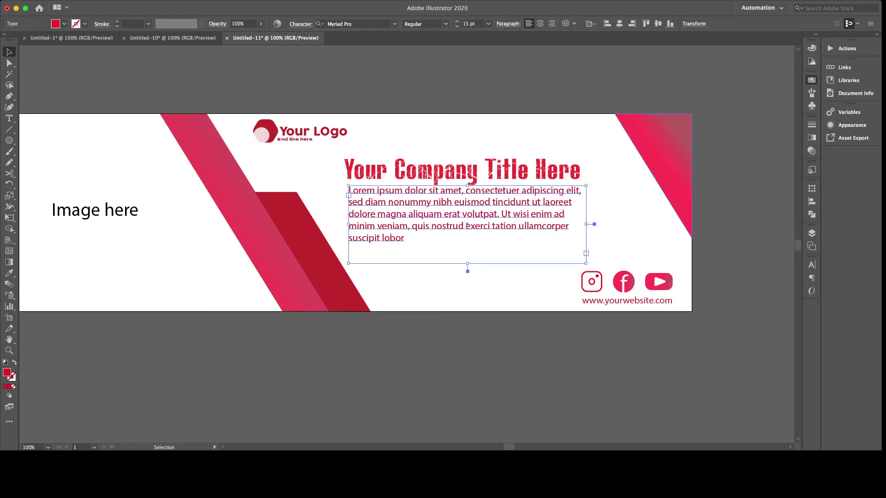
Step: Shift the title and body text slightly to the right
key("super+shift+a")
key("super+minus")
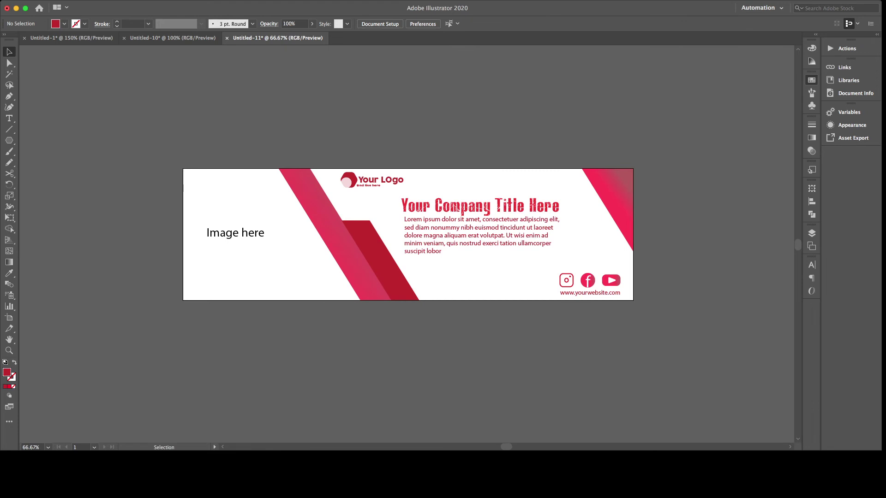
left_click_drag(483, 243, 495, 245)
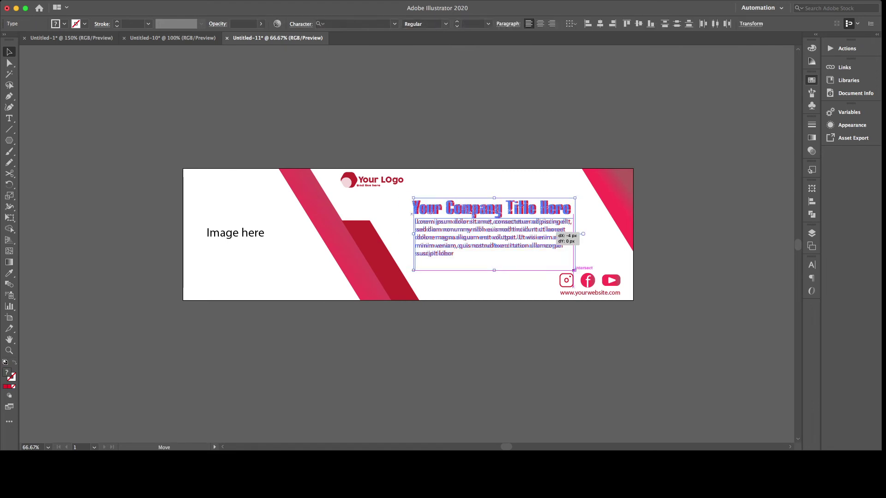
key("super+shift+a")
key("super+plus")
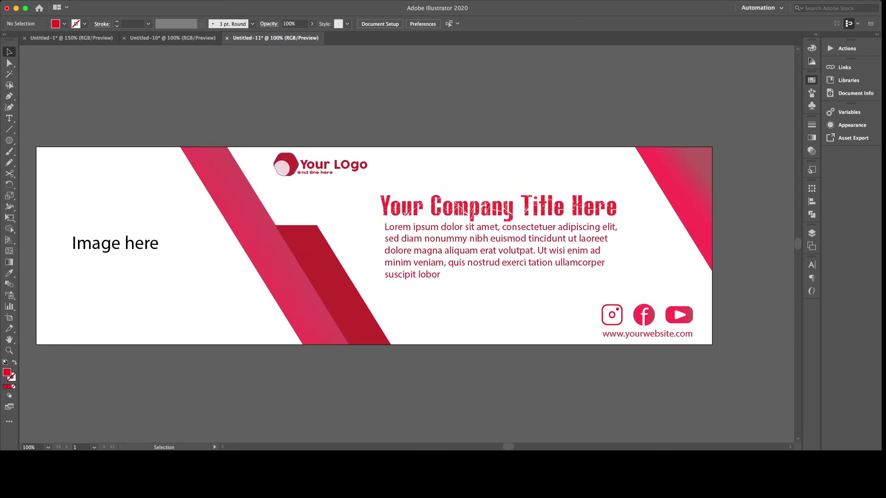
Step: Duplicate the hexagon logo as a large copy behind the text at 20% opacity
mouse_move(286, 152)
left_mouse_down()
mouse_move(443, 169)
mouse_move(635, 359)
left_mouse_up()
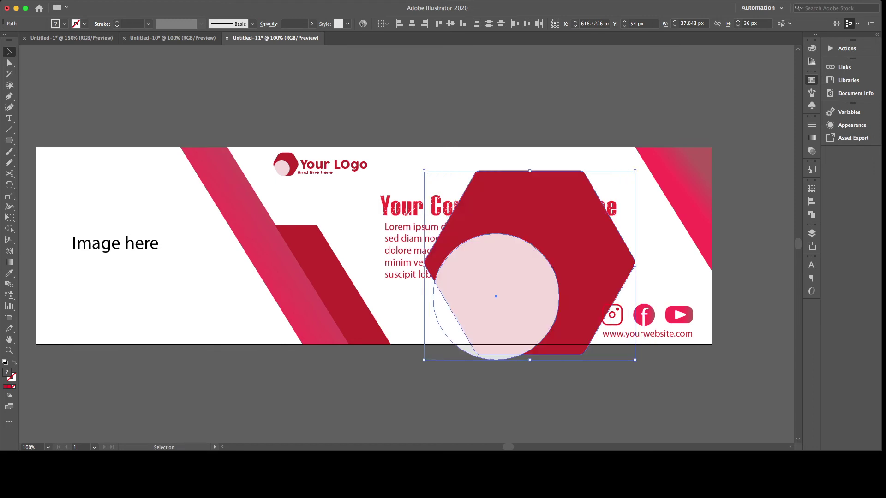
left_click_drag(462, 341, 439, 322)
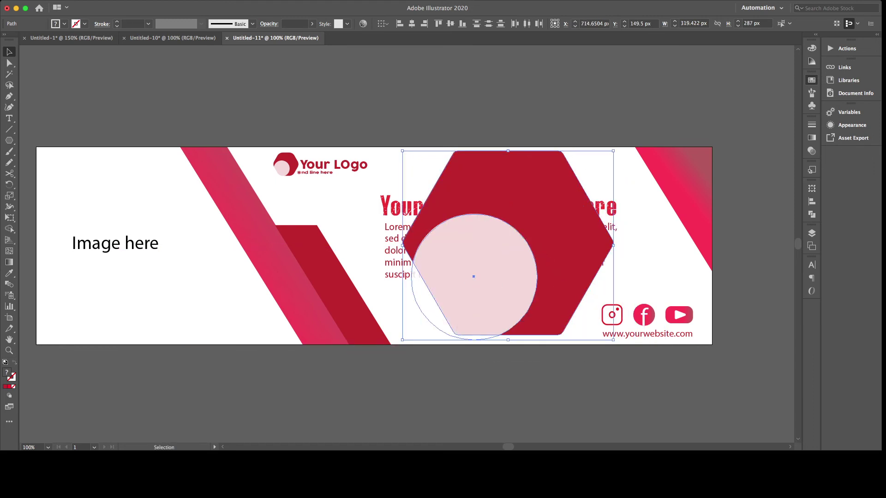
key("ctrl+[")
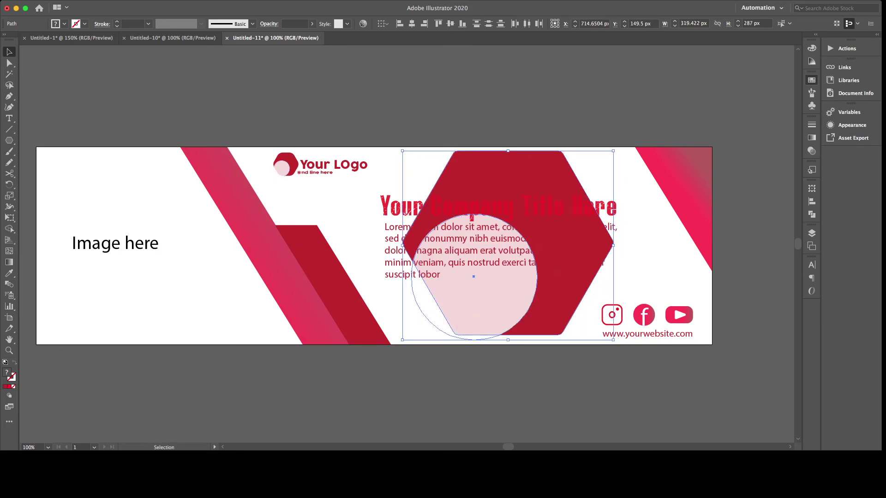
type("20")
key("Return")
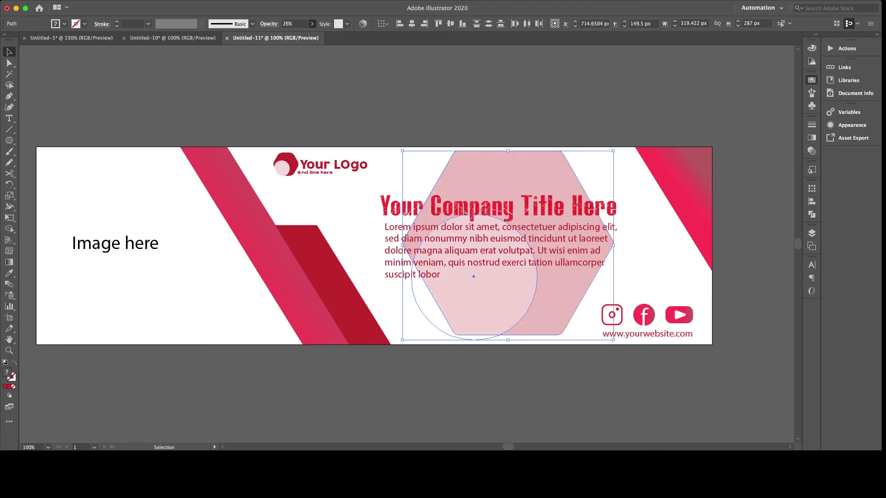
key("ctrl+shift+a")
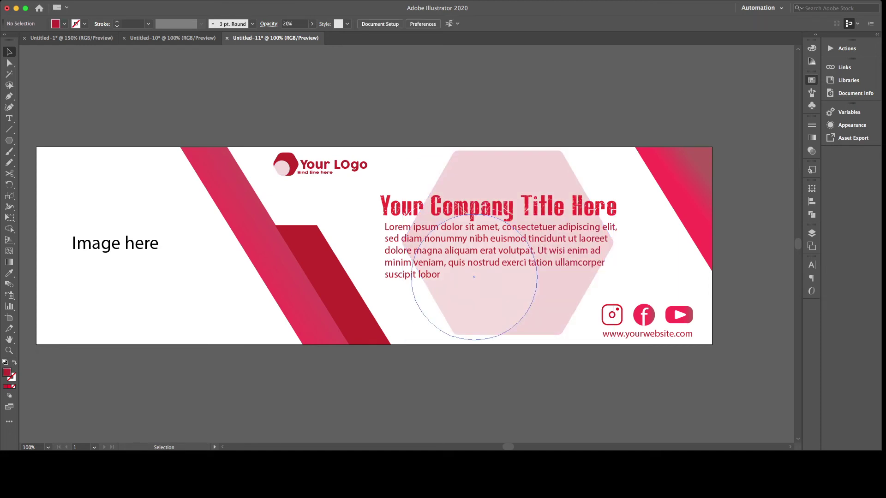
Step: Make the circle inside the watermark hexagon white
left_click(412, 276)
key("i")
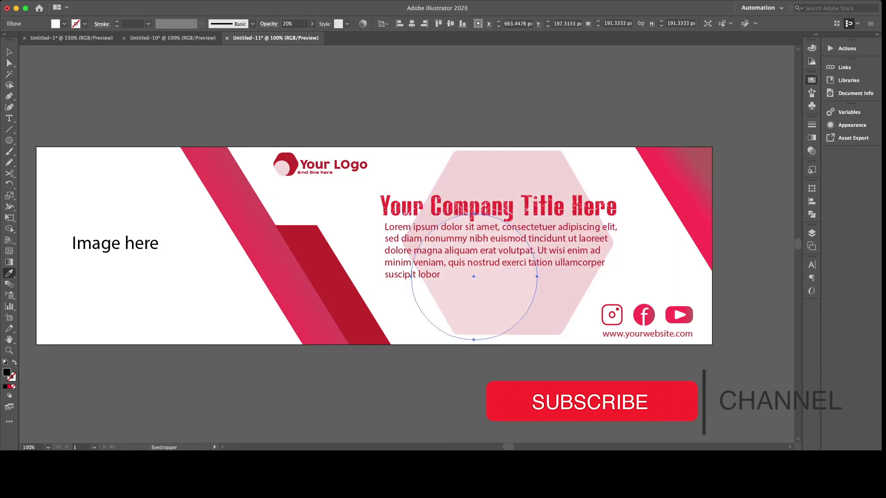
left_click(461, 115)
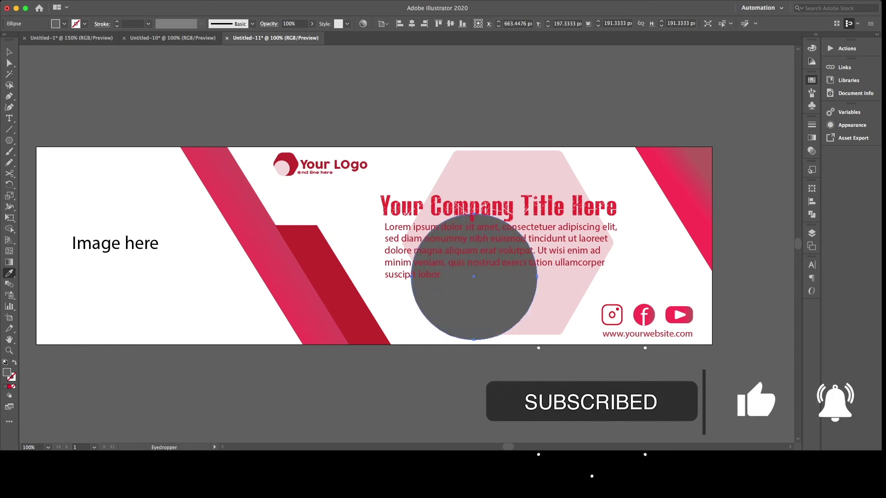
left_click(184, 300)
key("v")
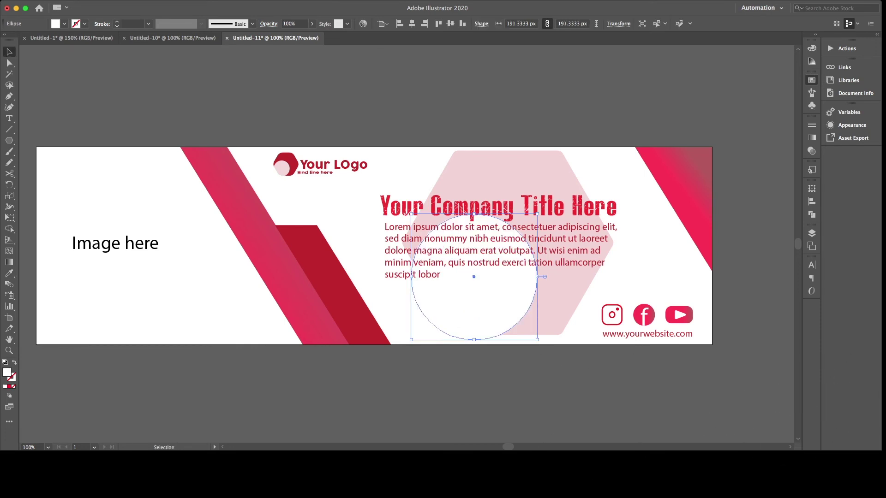
key("ctrl+shift+a")
Step: Move the watermark lower and rotate the hexagon-and-circle group about 90°
key("ctrl+minus")
scroll(420, 288, "right", 3)
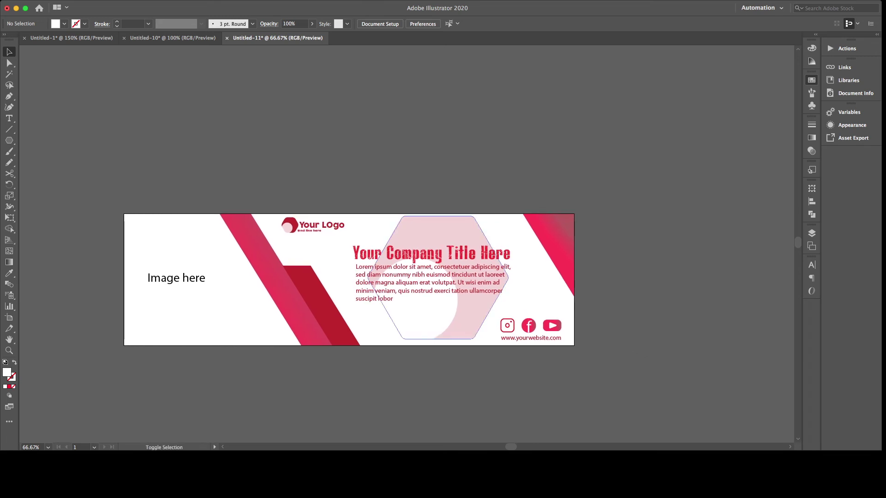
left_click_drag(461, 318, 548, 364)
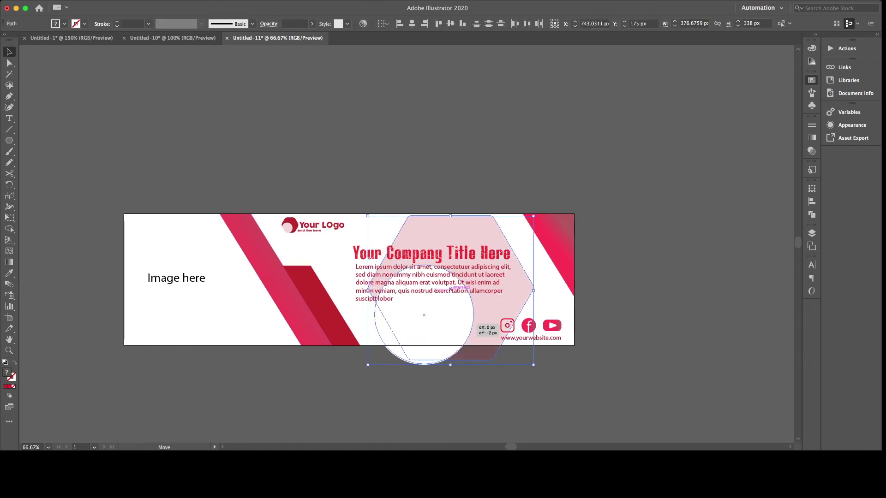
key("ctrl+shift+a")
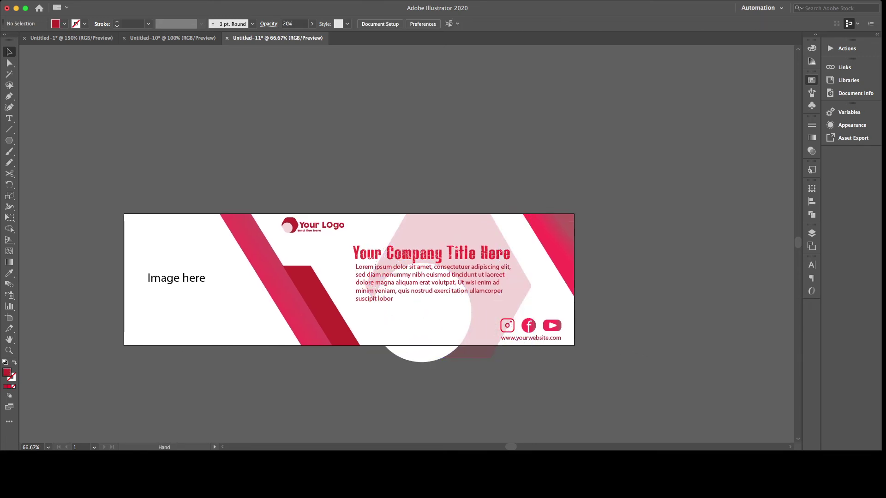
mouse_move(422, 314)
left_mouse_down()
mouse_move(501, 325)
mouse_move(493, 318)
left_mouse_up()
left_click(500, 326)
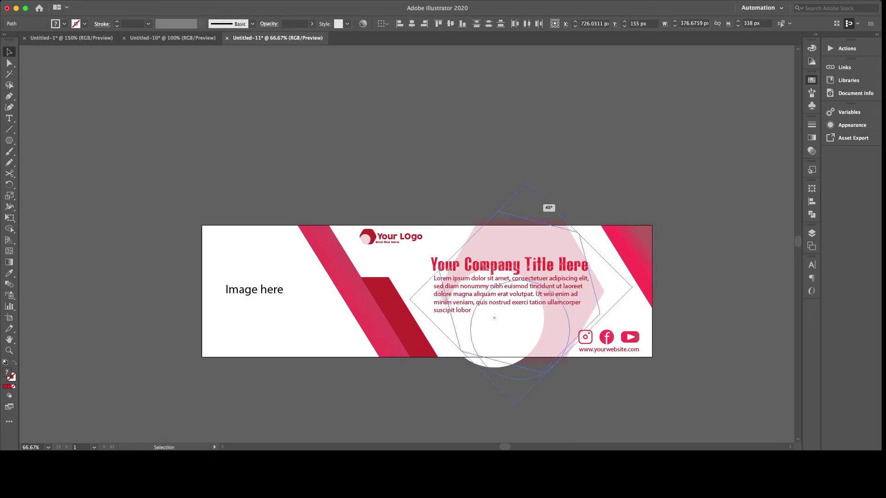
left_click_drag(607, 215, 459, 204)
key("ctrl+shift+a")
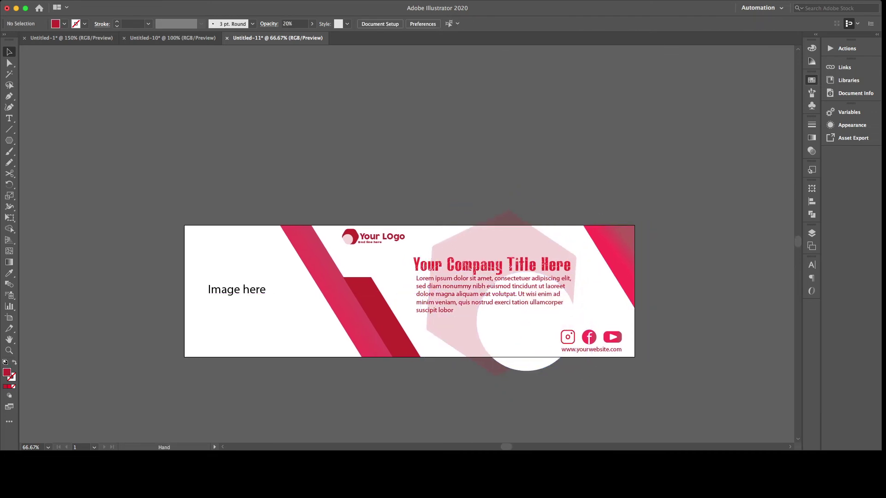
Step: Nudge the watermark slightly down and to the right
scroll(498, 326, "left", 2)
left_click(498, 326)
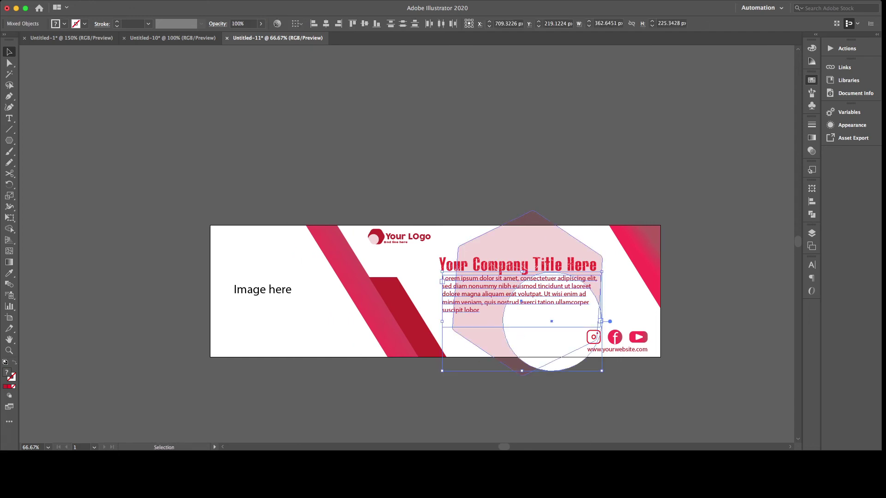
left_click_drag(601, 293, 607, 299)
key("ctrl+shift+a")
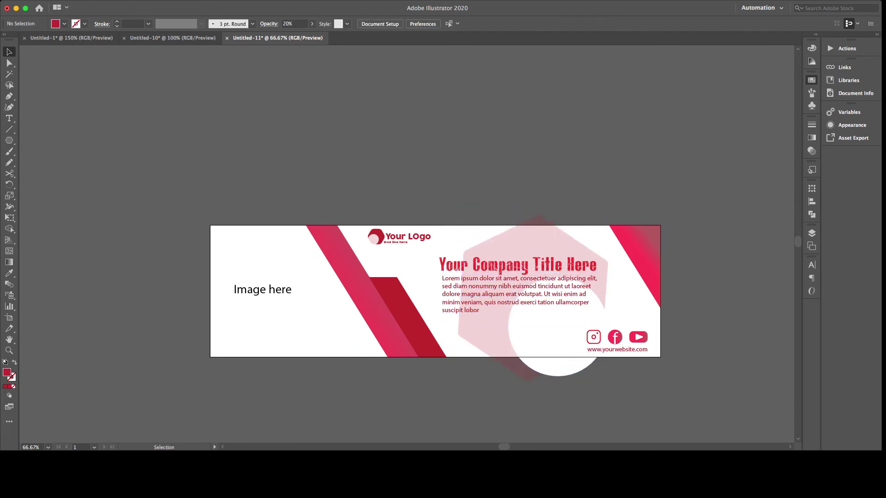
Step: Enlarge the faint hexagon so it extends above the banner
scroll(433, 289, "left", 5)
scroll(434, 289, "right", 4)
scroll(433, 288, "right", 3)
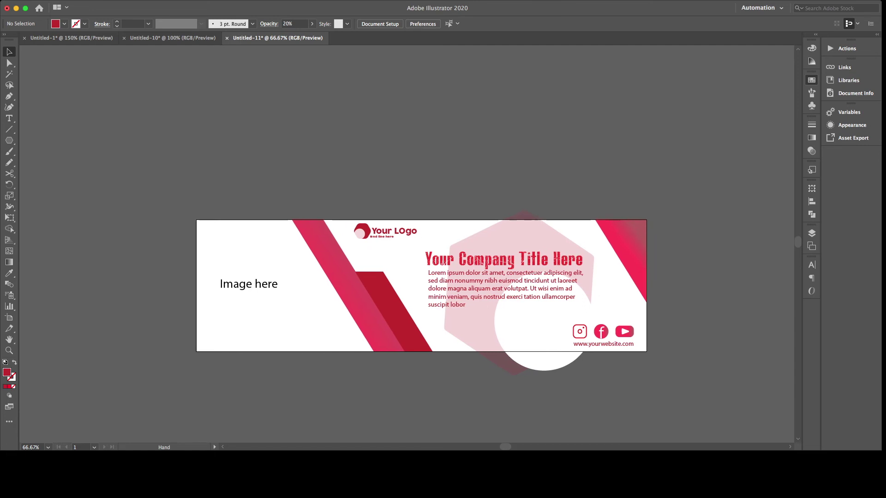
scroll(434, 288, "right", 1)
left_click(539, 342)
left_click(462, 291, "shift")
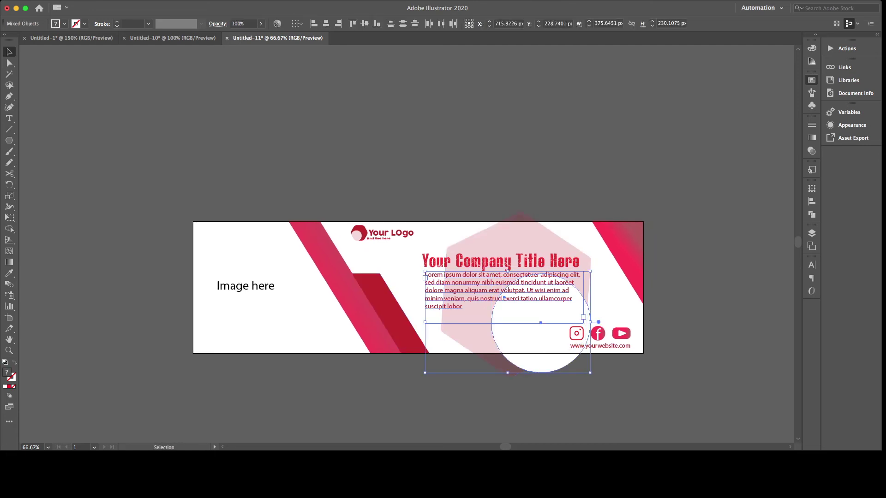
left_click(461, 240)
left_click_drag(451, 204, 435, 189)
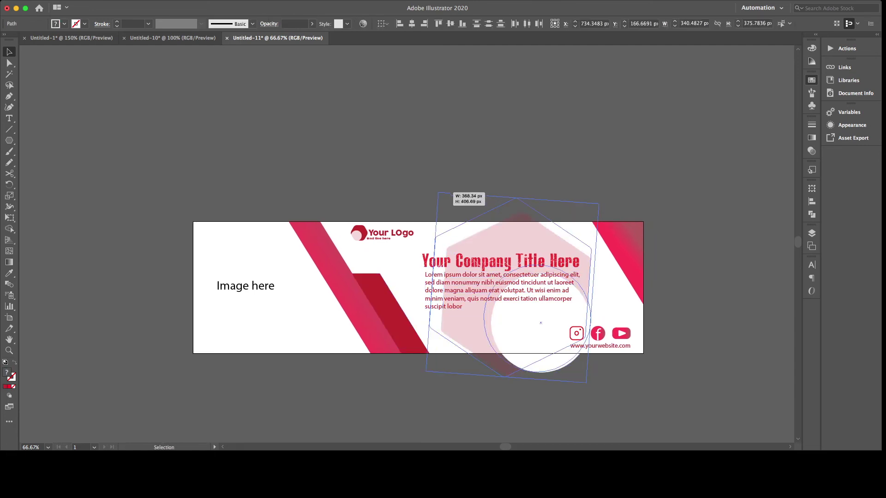
key("super+shift+a")
scroll(420, 290, "up", 1)
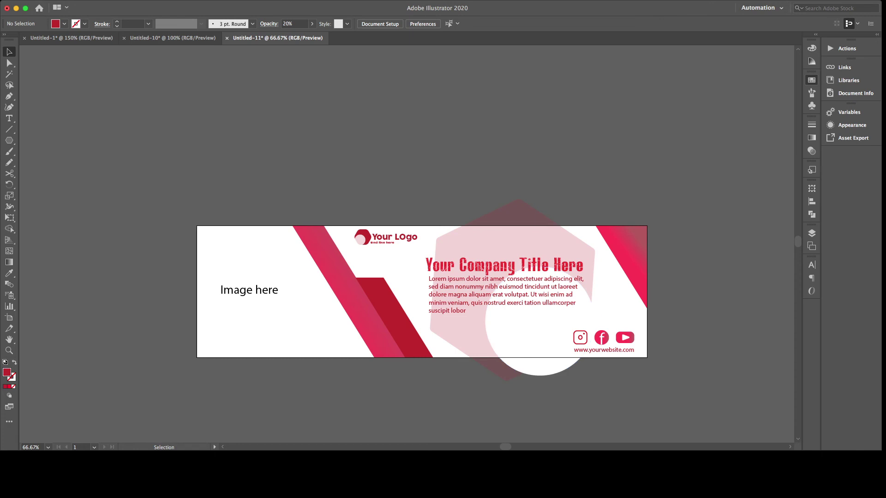
Step: Paste the meeting photo, scale it up, and park it on the pasteboard
key("super+v")
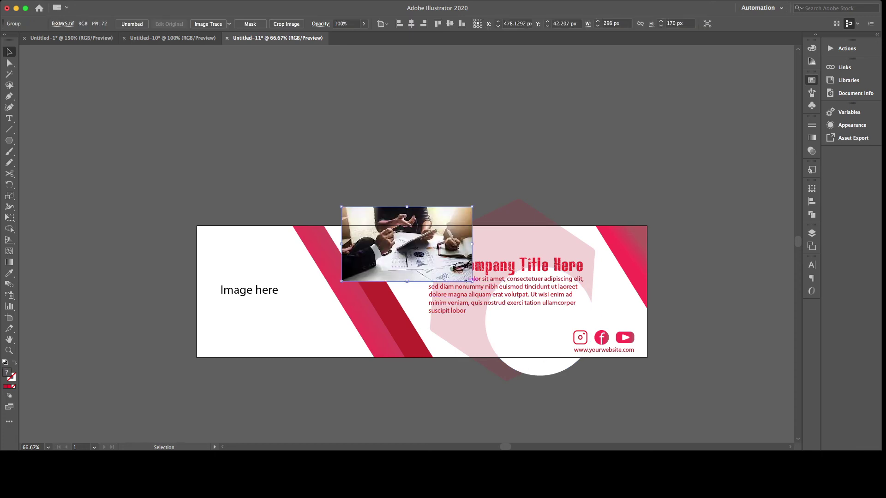
mouse_move(472, 281)
left_mouse_down()
mouse_move(550, 325)
mouse_move(489, 344)
mouse_move(511, 358)
left_mouse_up()
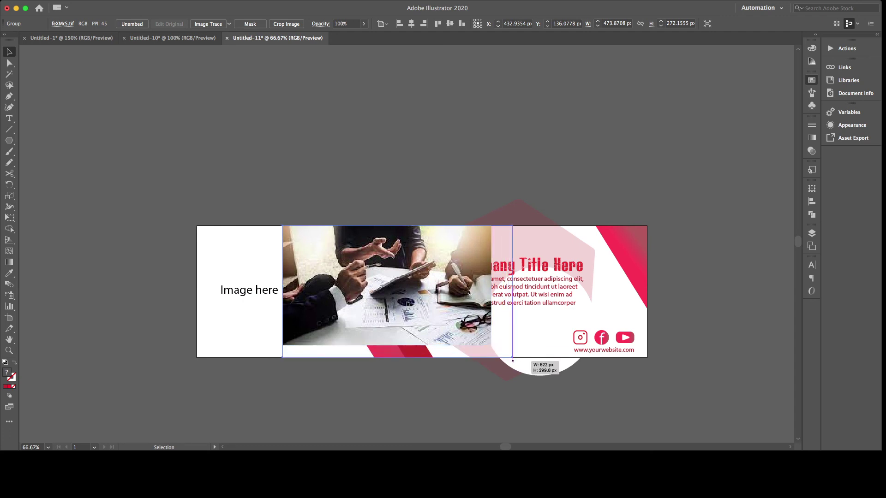
scroll(510, 359, "left", 3)
left_click_drag(393, 325, 68, 325)
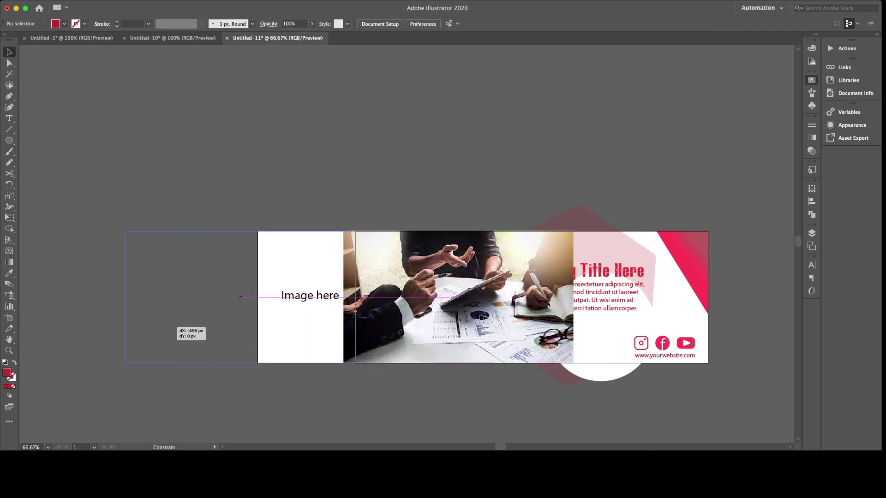
mouse_move(369, 295)
left_mouse_down()
mouse_move(461, 293)
mouse_move(447, 293)
left_mouse_up()
Step: Drag the stripe's anchor points to form a diagonal panel at the banner's bottom-left
key("a")
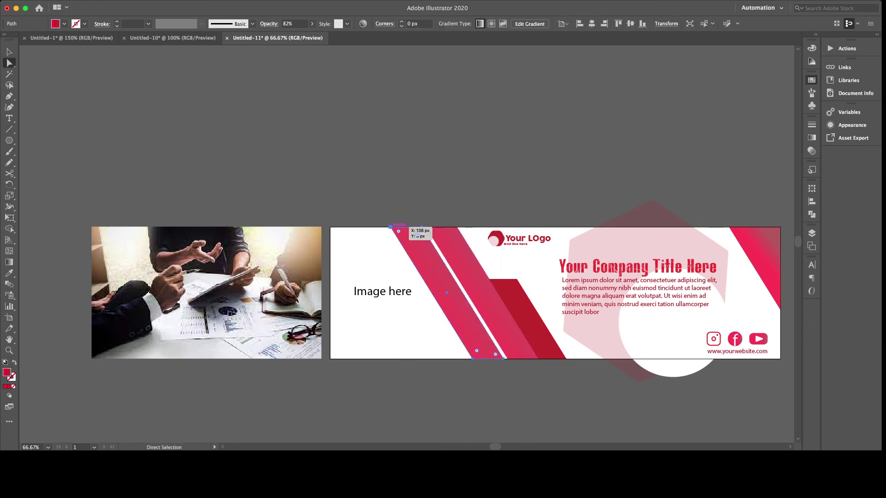
left_click_drag(488, 358, 435, 359)
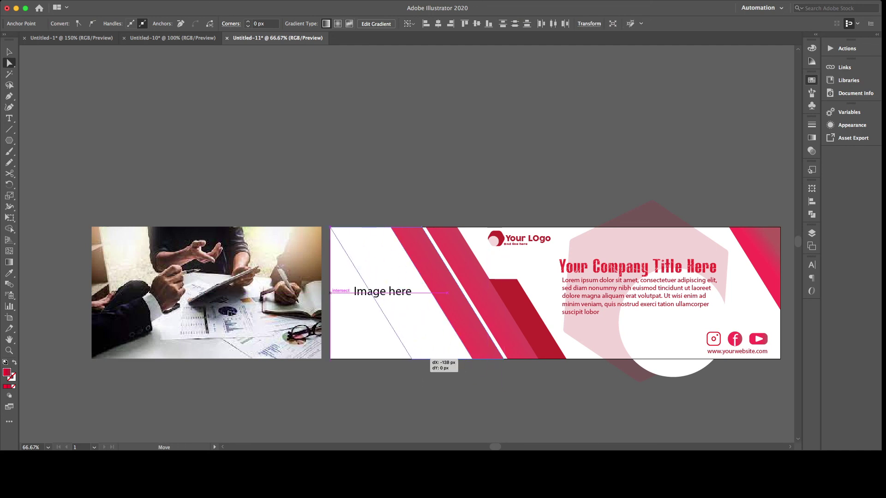
left_click_drag(436, 359, 330, 358)
left_click(331, 358)
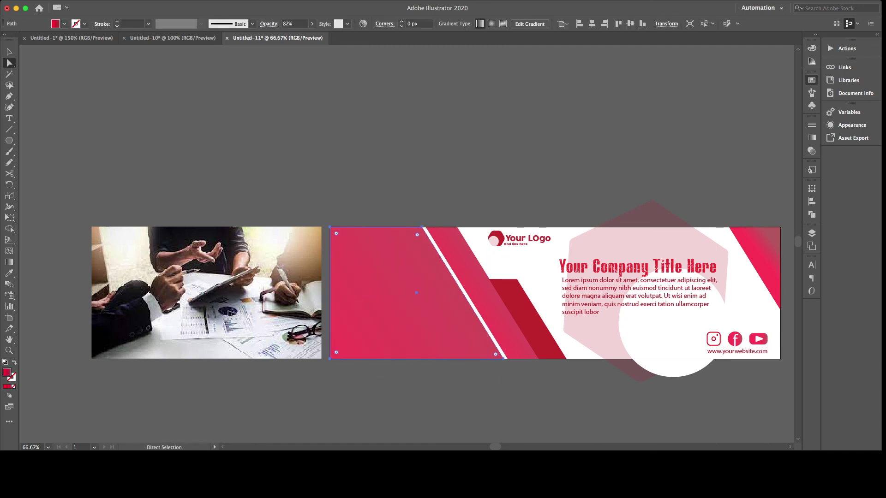
key("v")
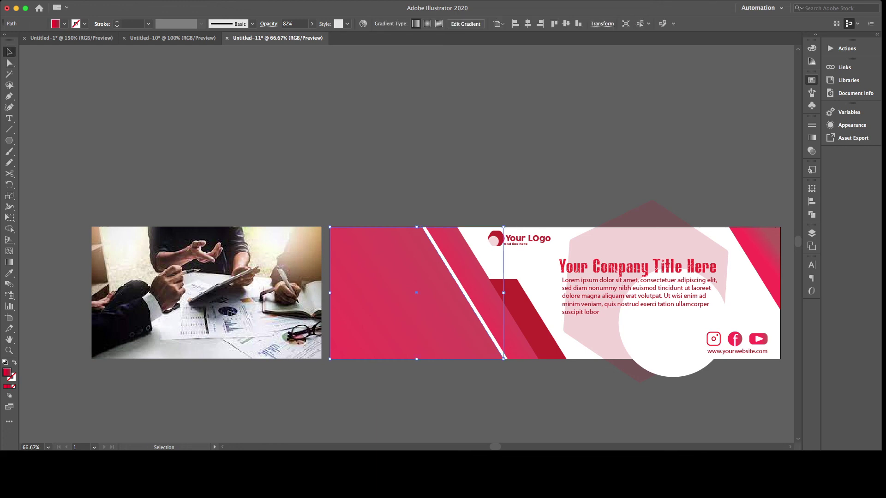
Step: Place the photo behind the left panel and clip it into the panel shape
left_click_drag(256, 314, 438, 318)
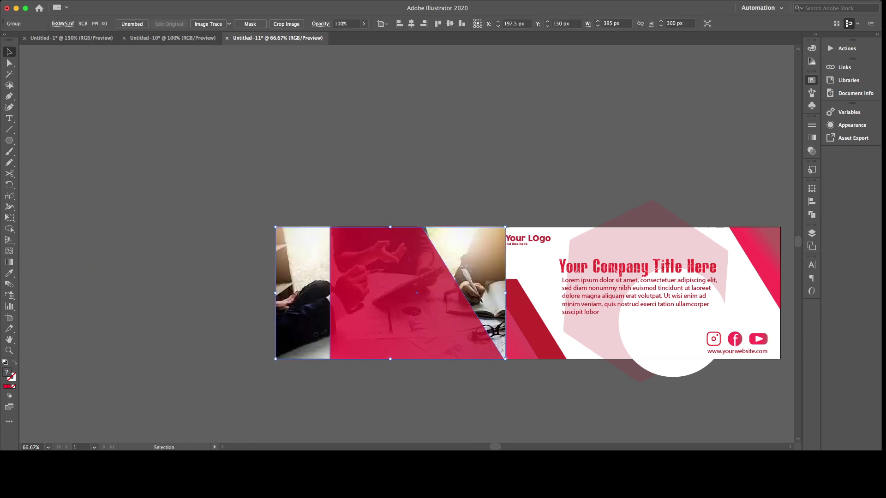
key("super+shift+a")
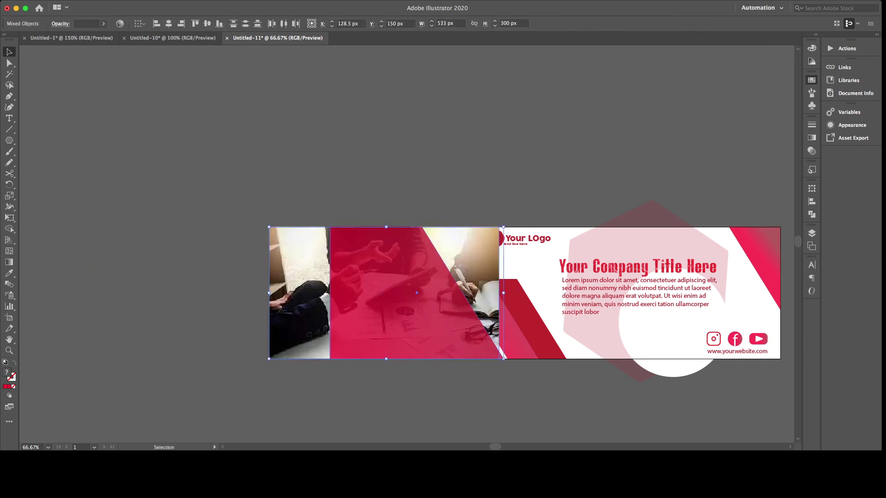
key("super+shift+a")
left_click_drag(508, 291, 255, 287)
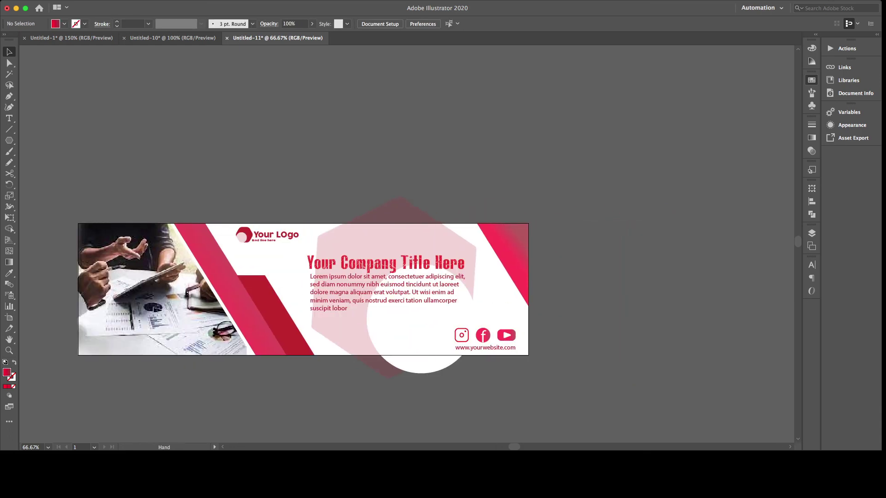
key("super+1")
scroll(349, 256, "up", 1)
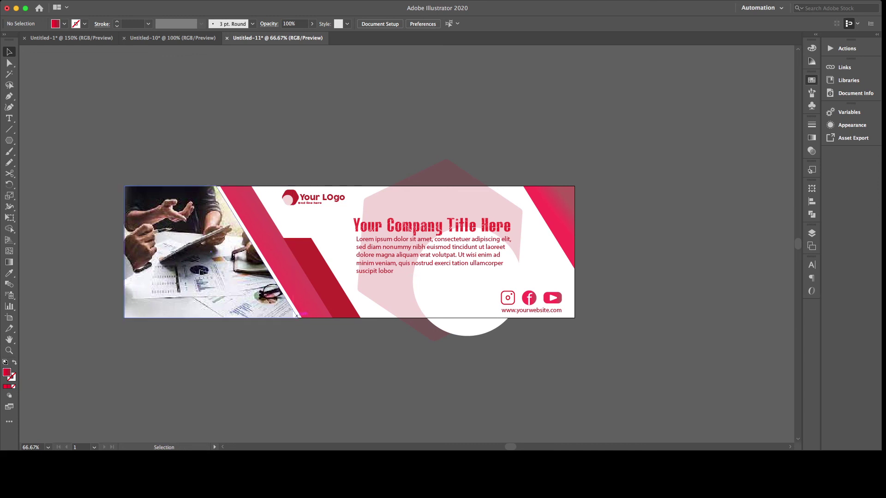
left_click(208, 258)
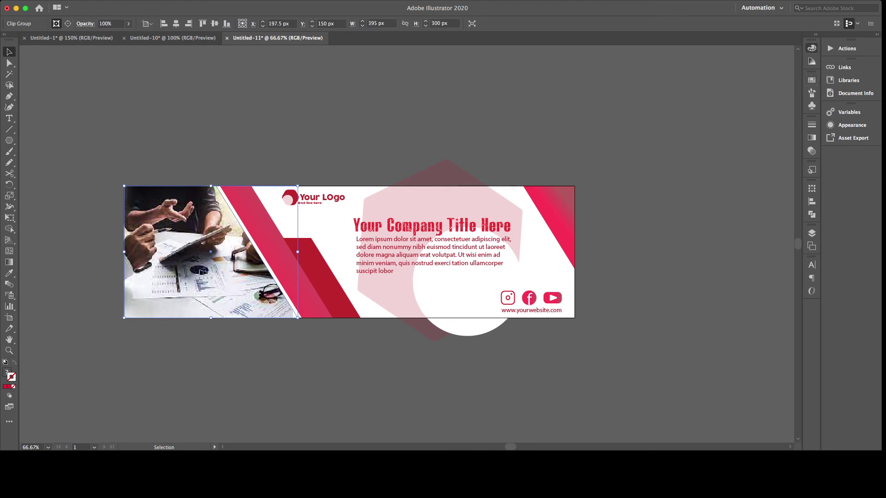
key("super+shift+a")
key("super+1")
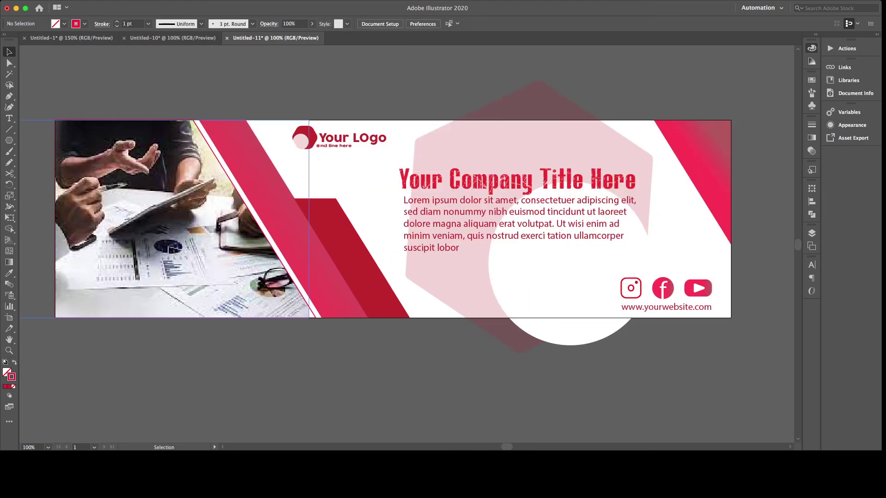
key("super+minus")
left_click(208, 258)
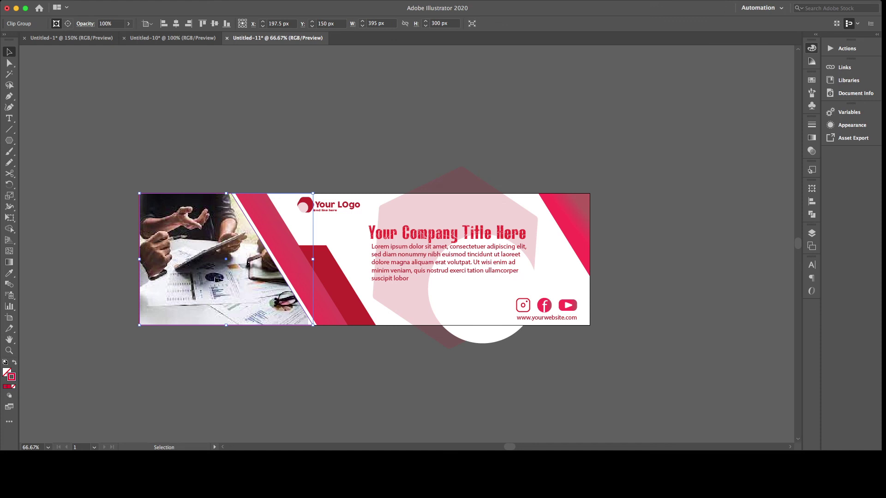
key("super+alt+7")
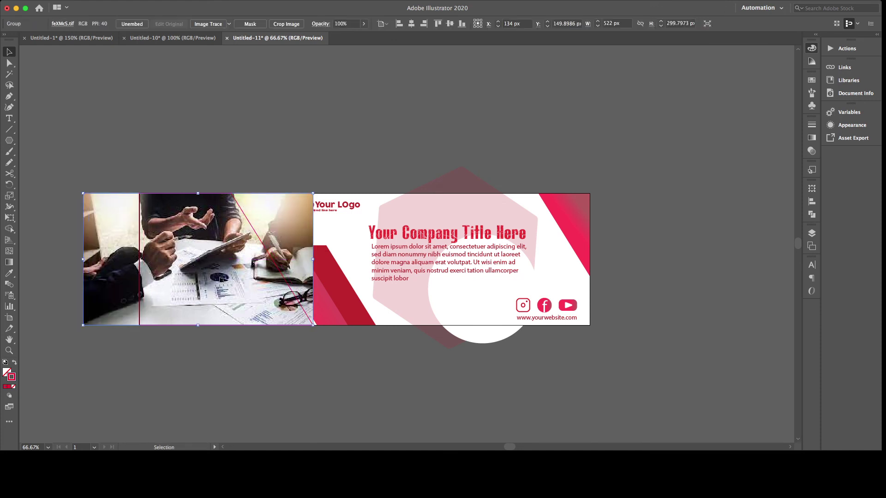
key("super+7")
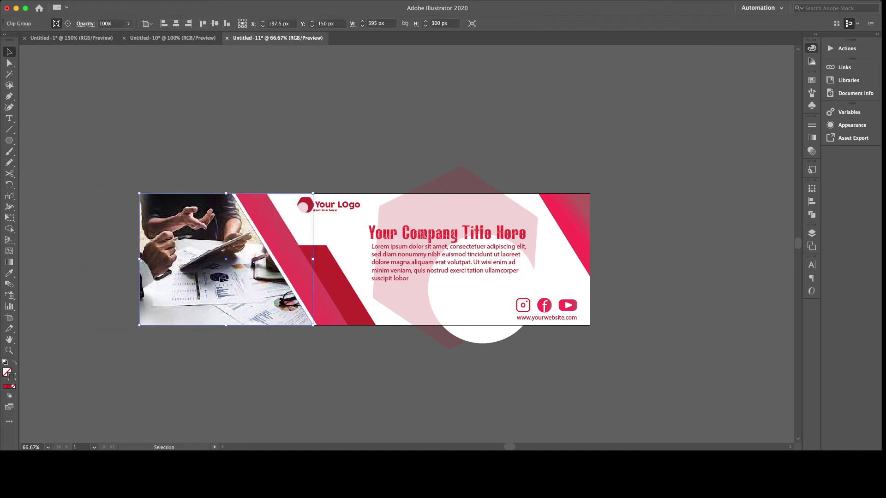
scroll(357, 259, "right", 2)
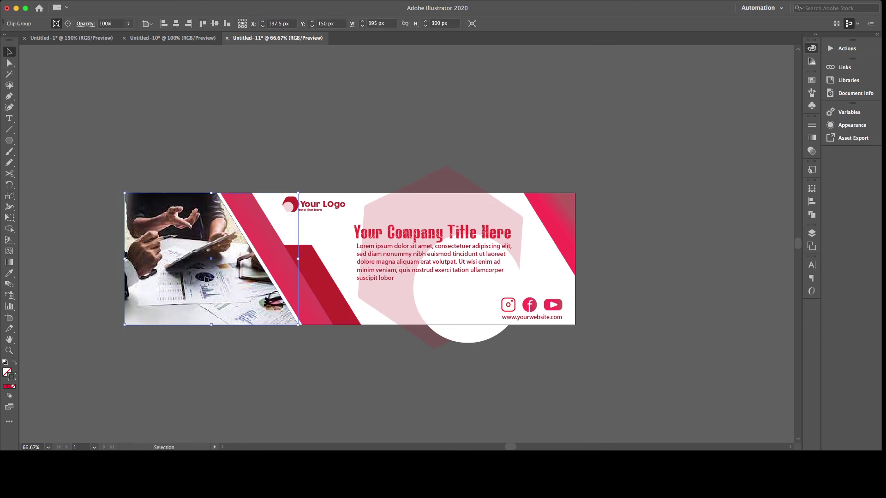
key("super+shift+a")
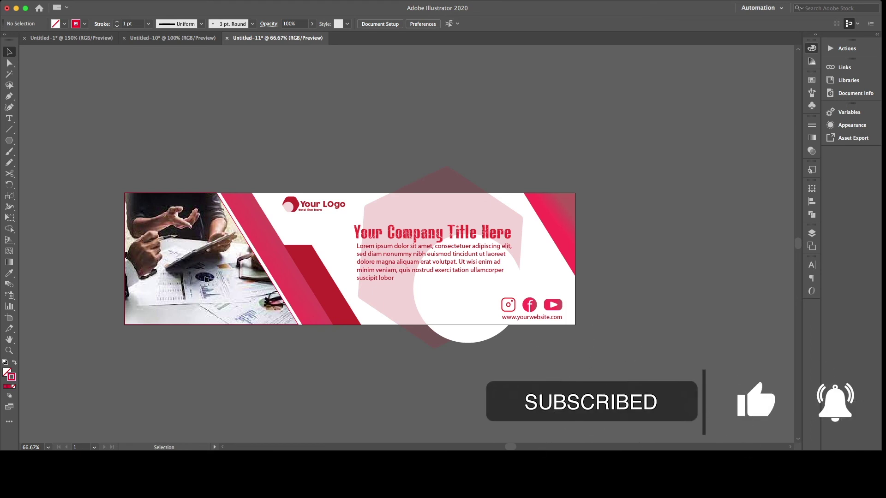
left_click(185, 258)
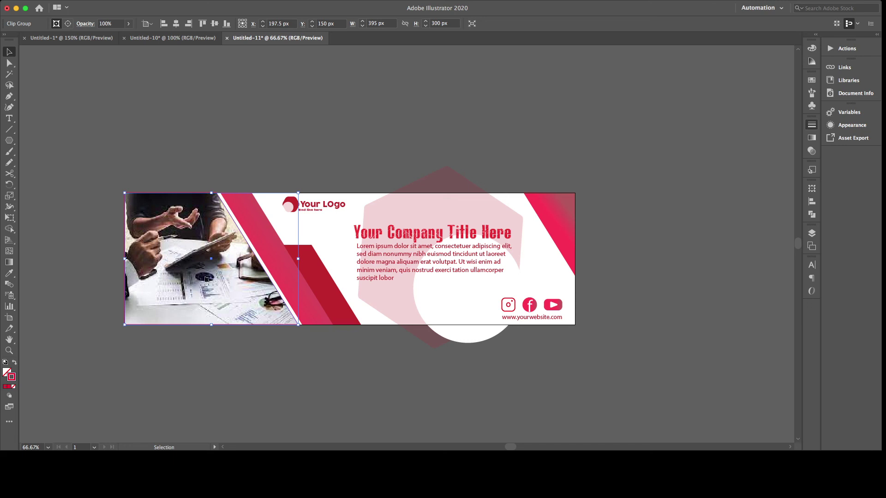
key("ctrl+shift+a")
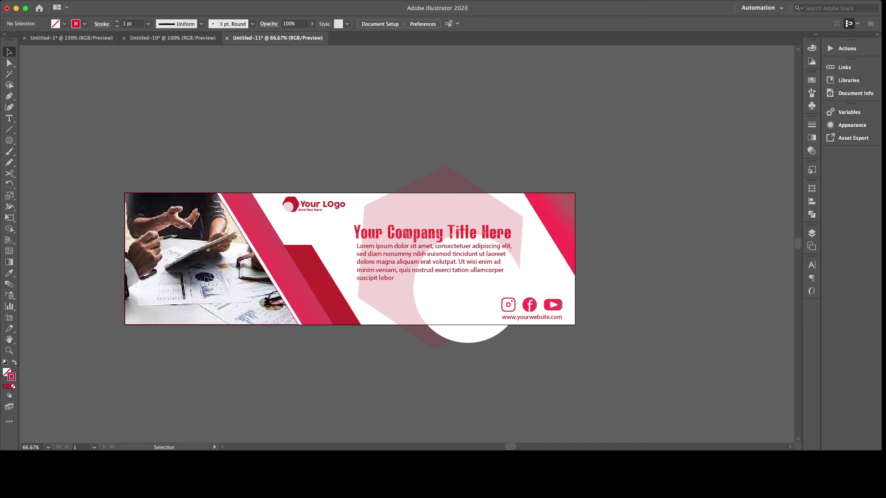